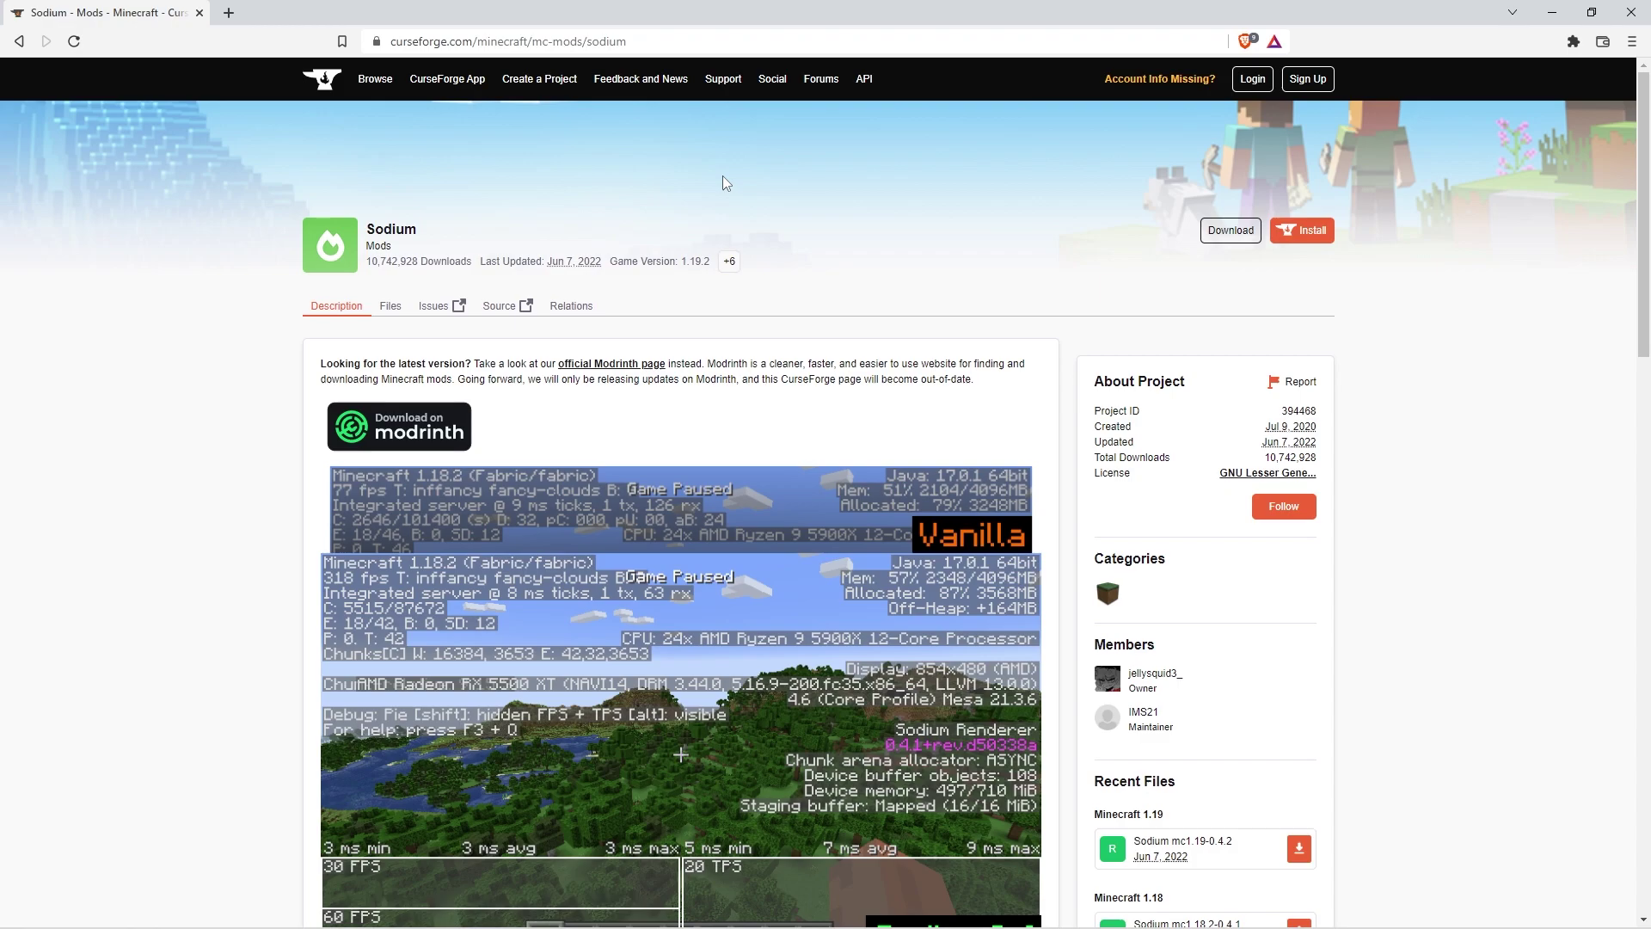
- Download Sodium and Iris 1.2.6 for Minecraft 1.19.2 from their CurseForge Files pages
click(391, 310)
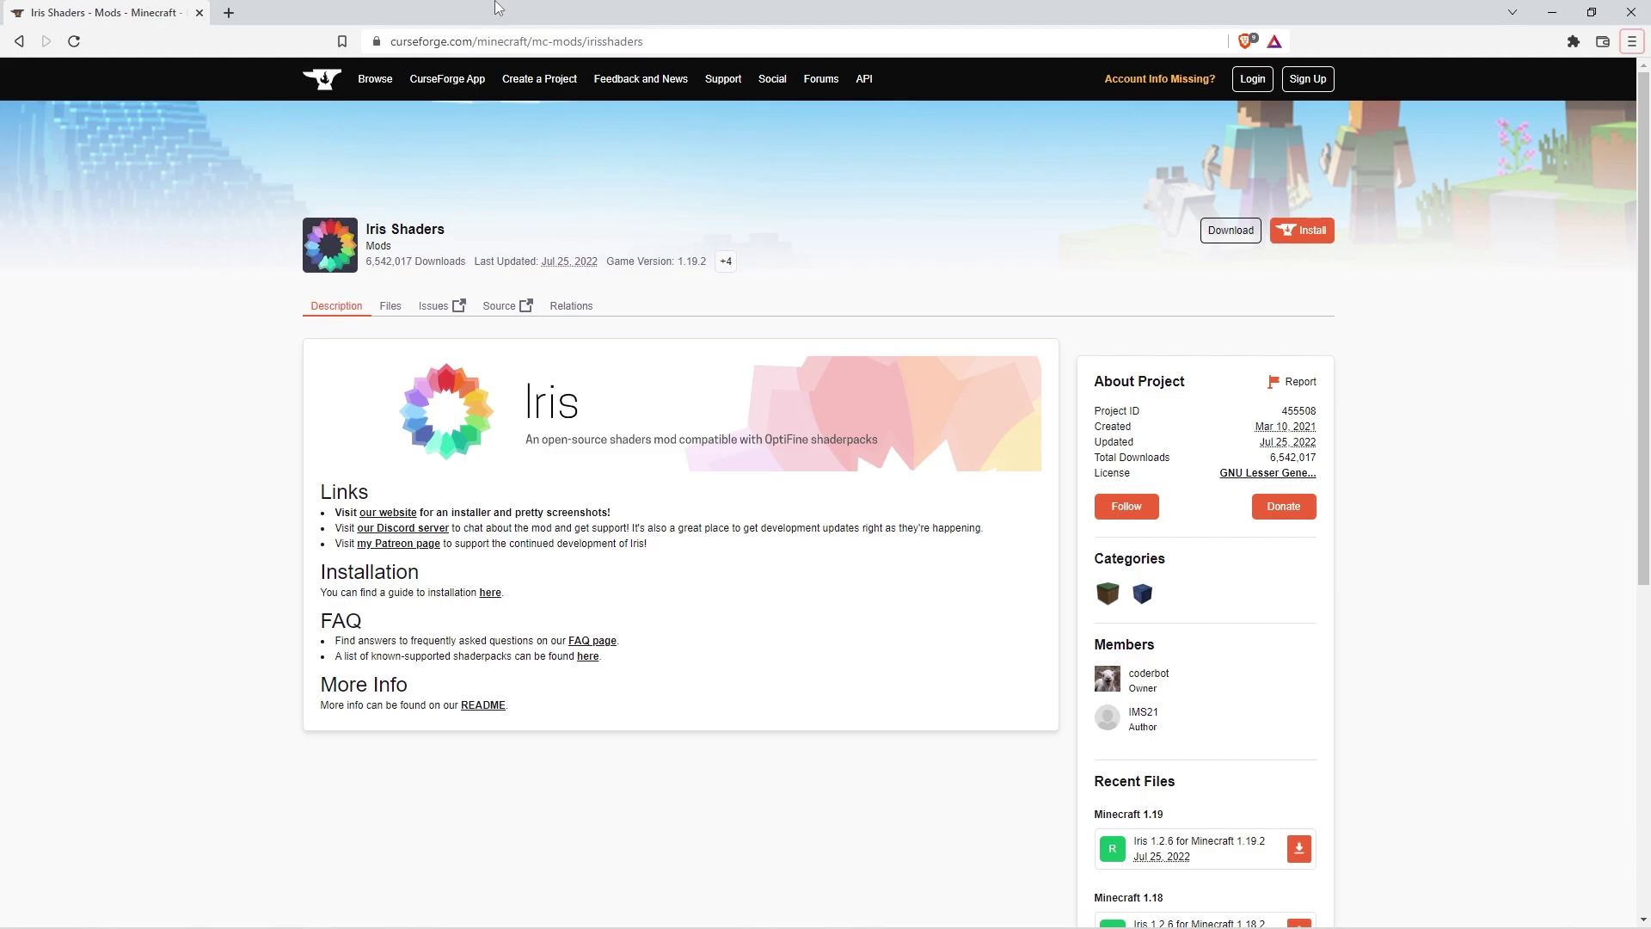
click(390, 307)
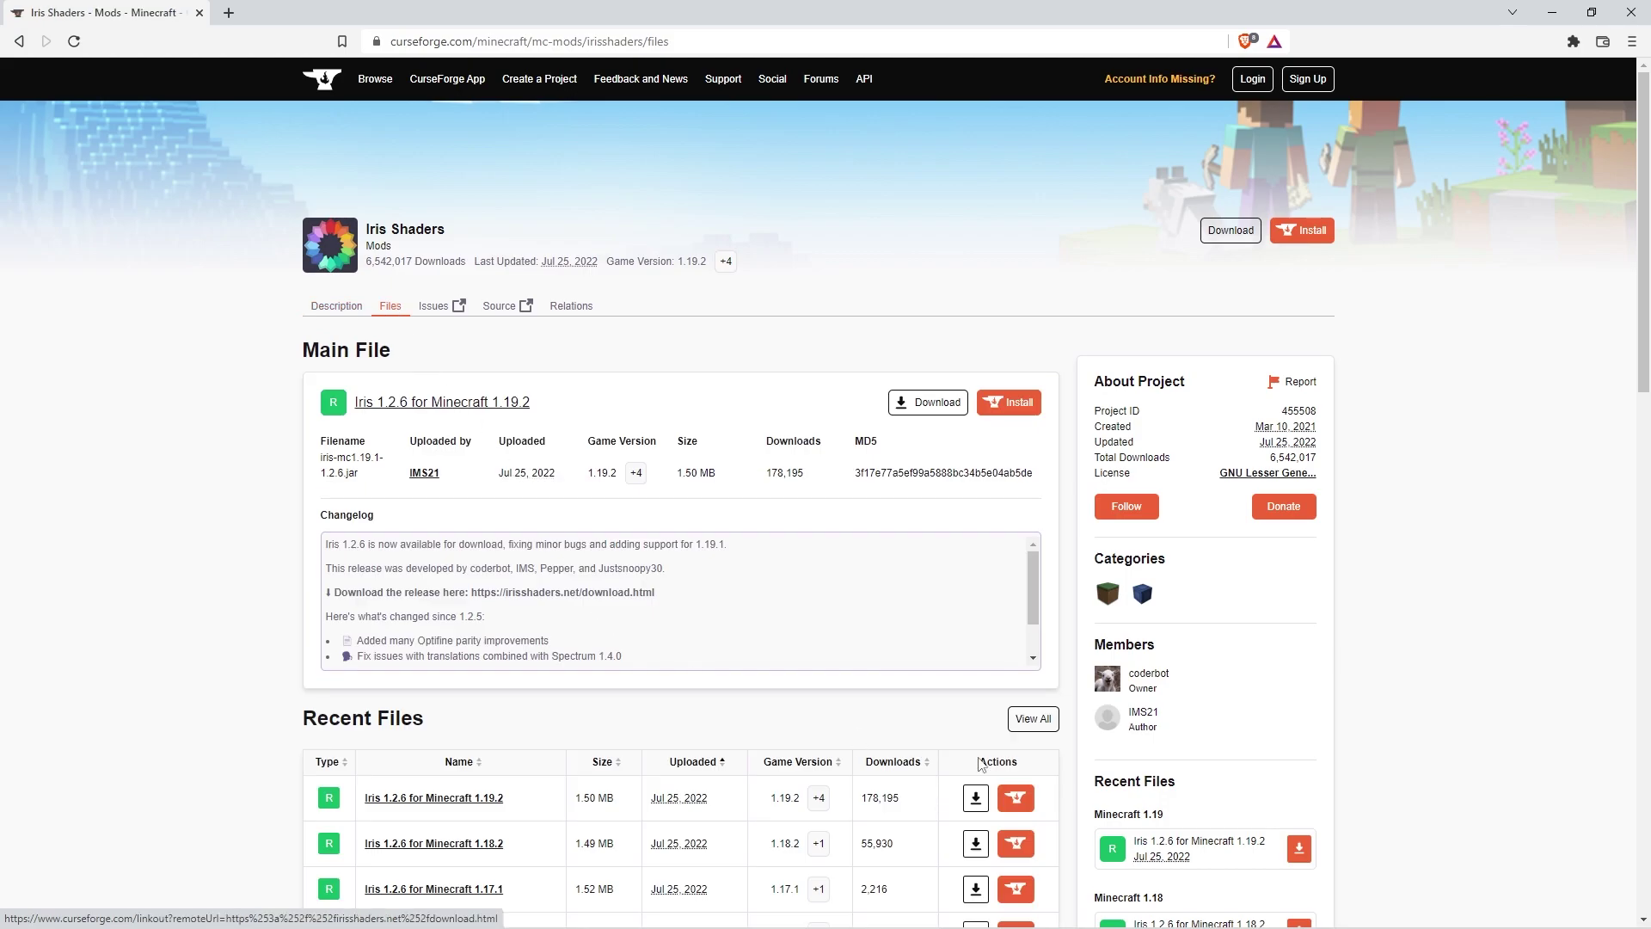
click(966, 806)
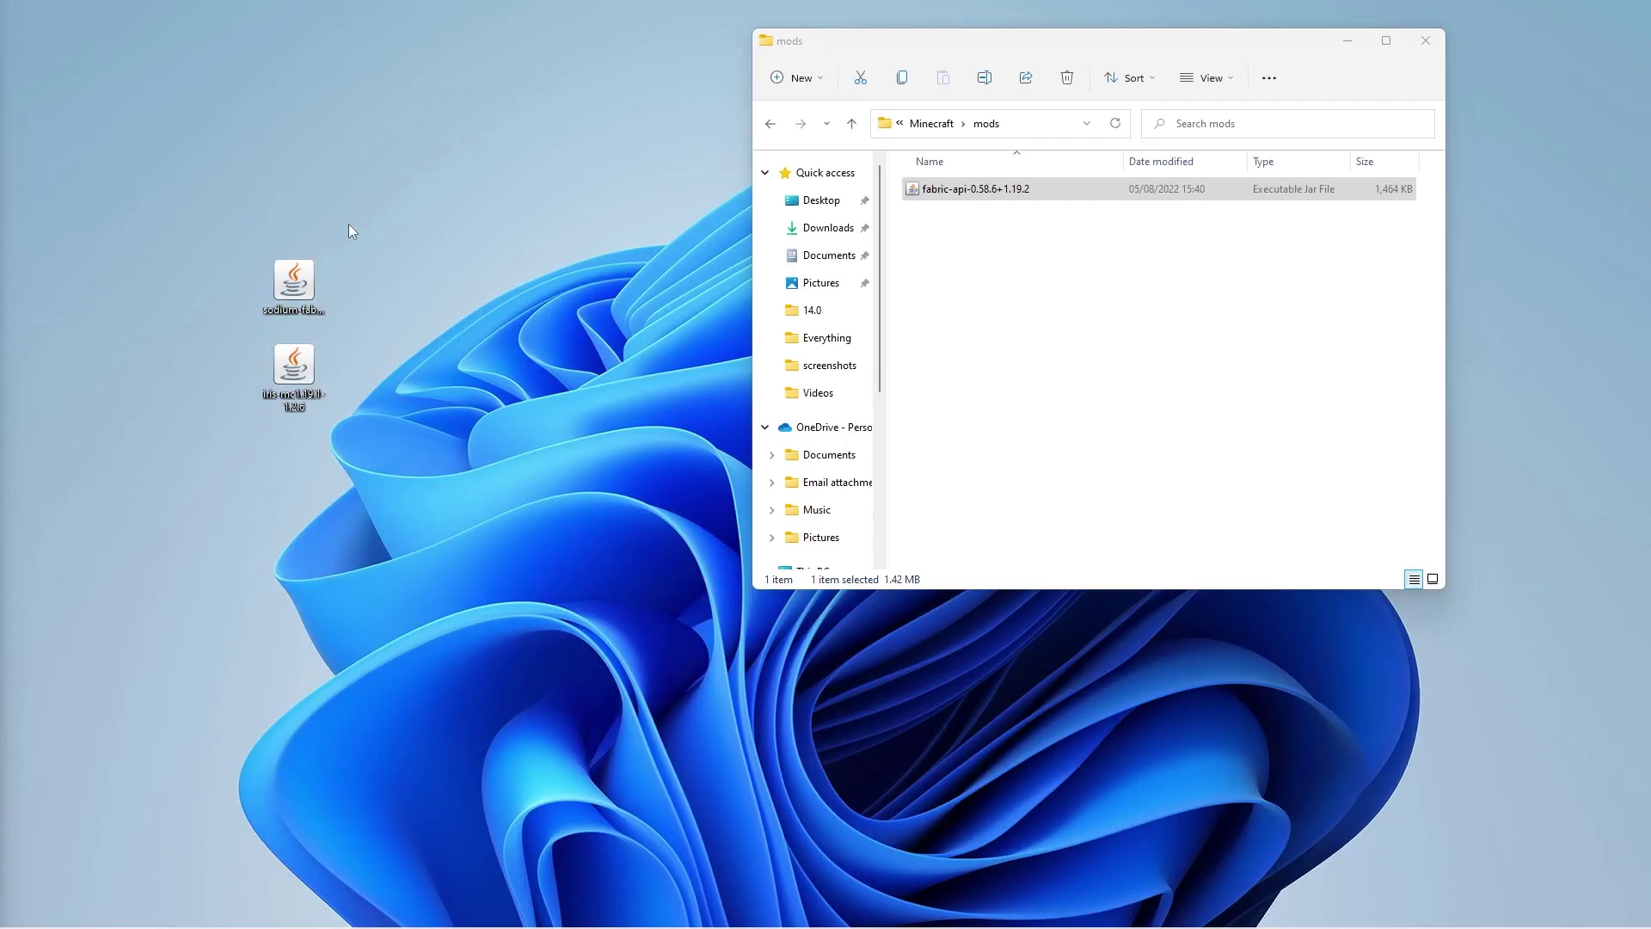
- Select the Sodium and Iris jars on the desktop and drag them into Minecraft\mods
drag(352, 220, 239, 437)
drag(294, 368, 1014, 258)
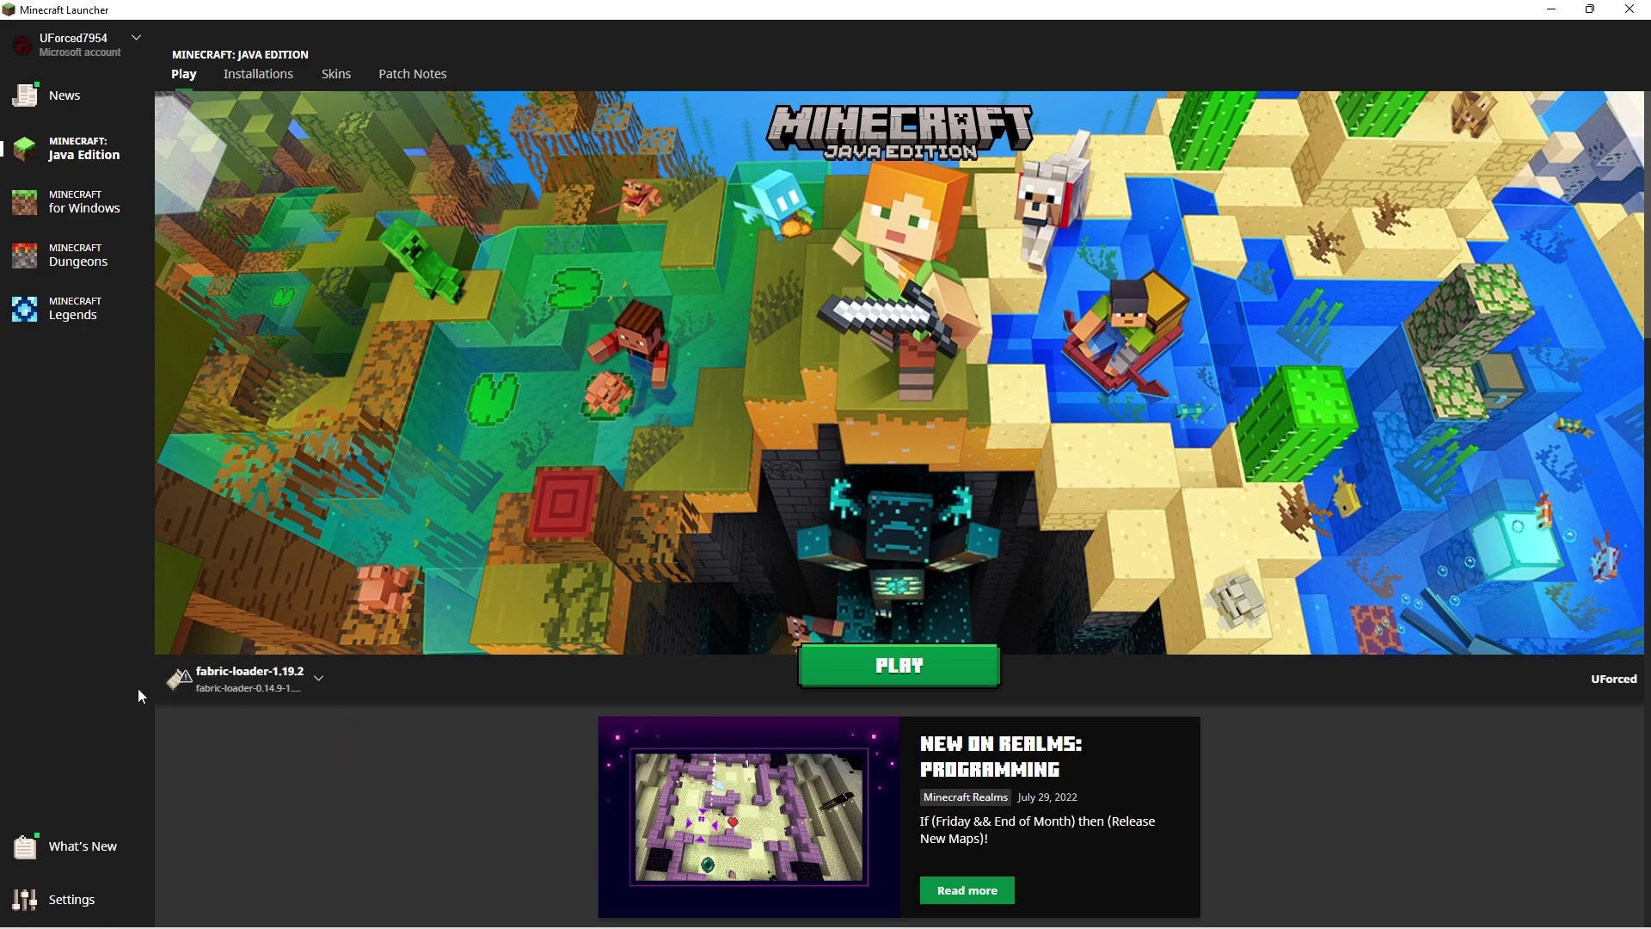
- Launch Minecraft using the fabric-loader-1.19.2 installation
click(853, 667)
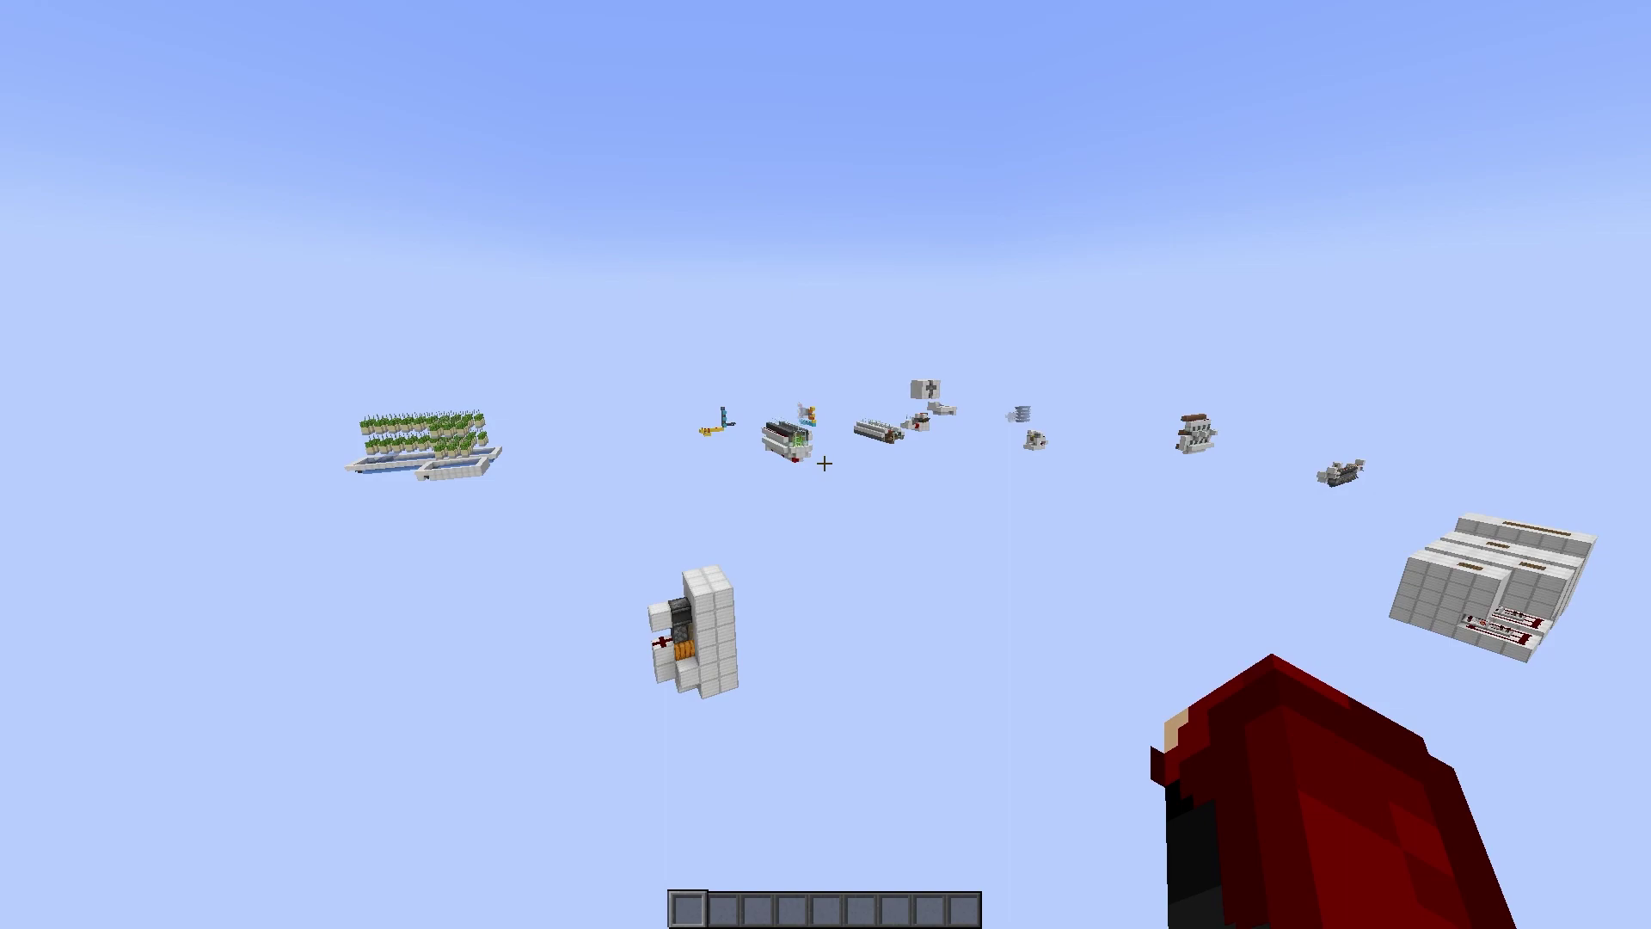
key(Escape)
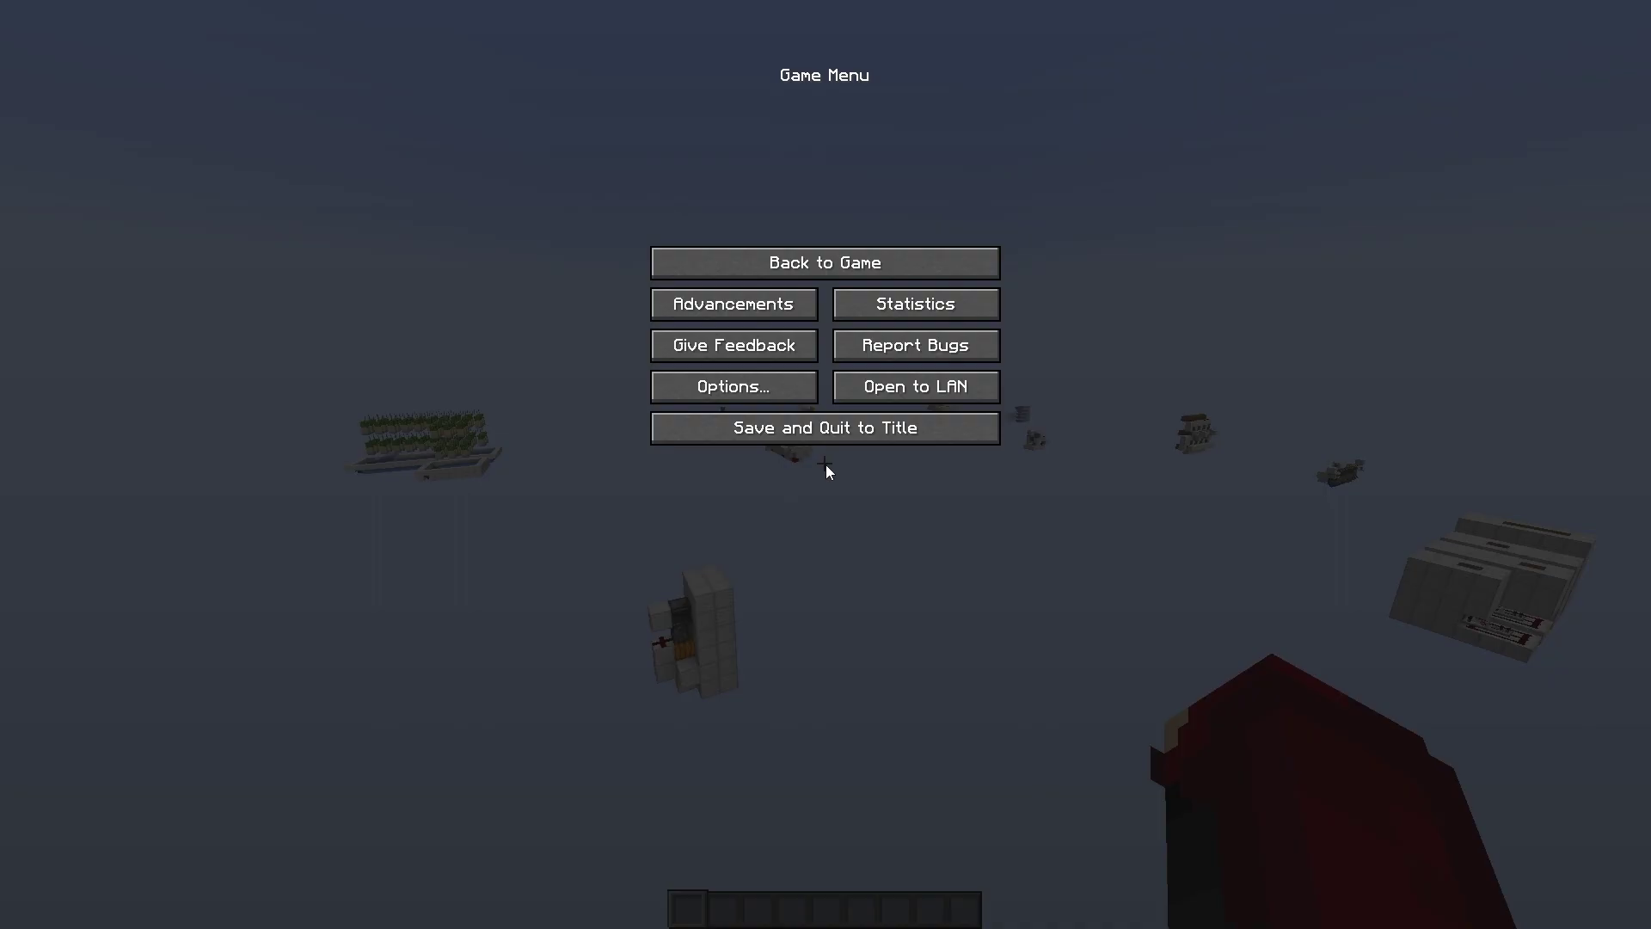
click(806, 400)
click(743, 297)
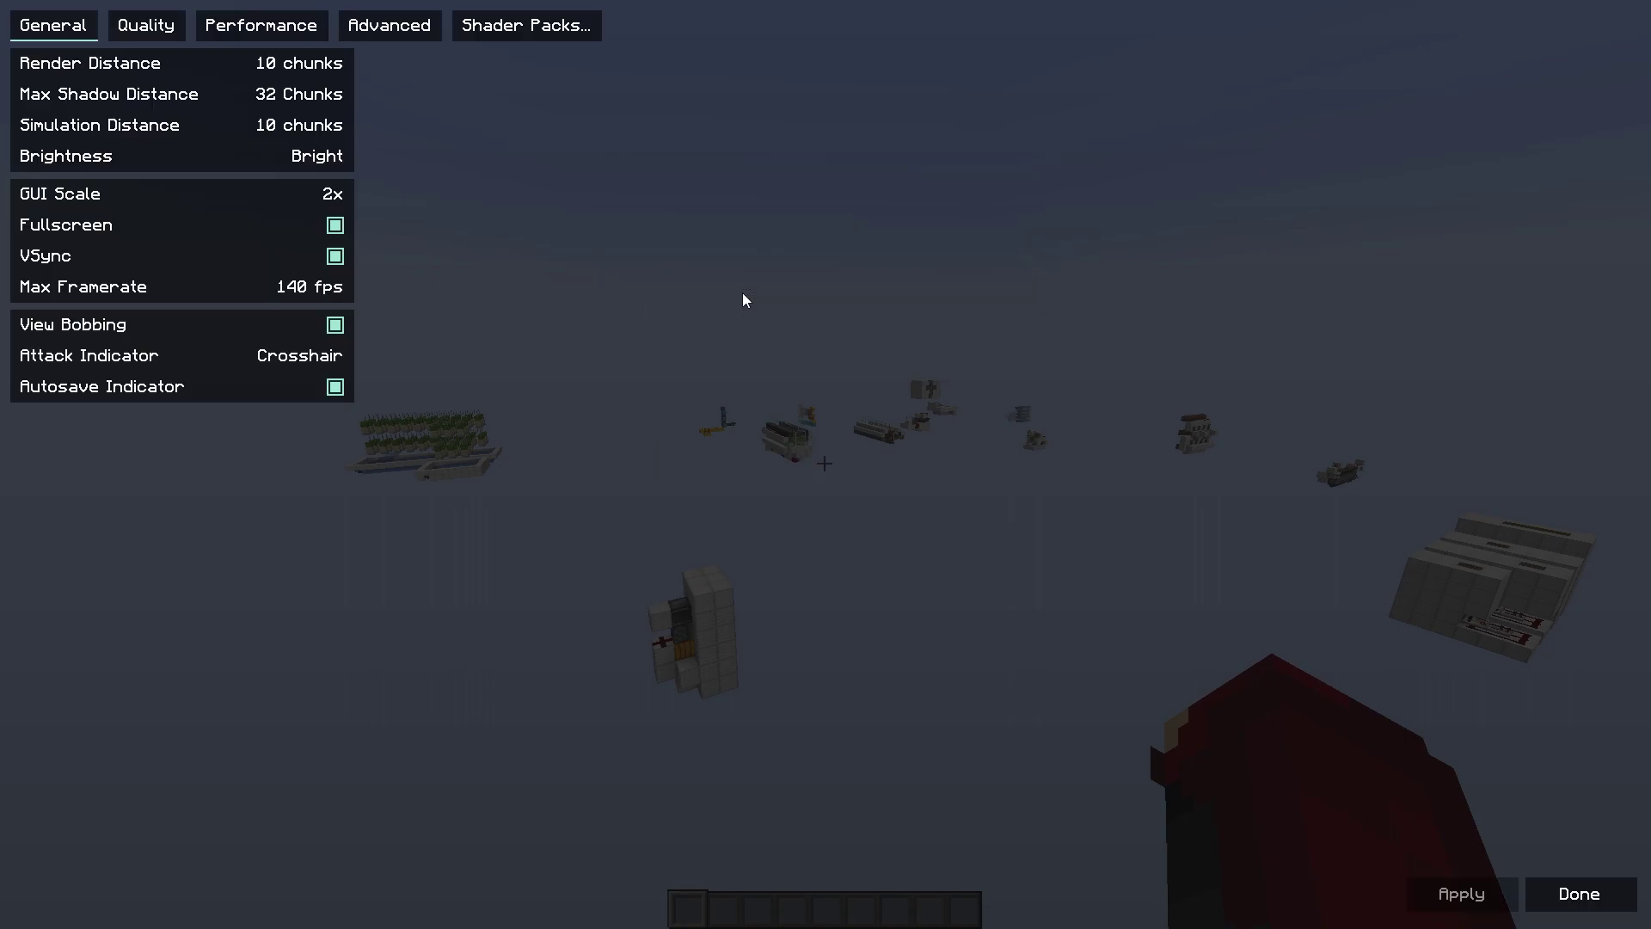
click(543, 23)
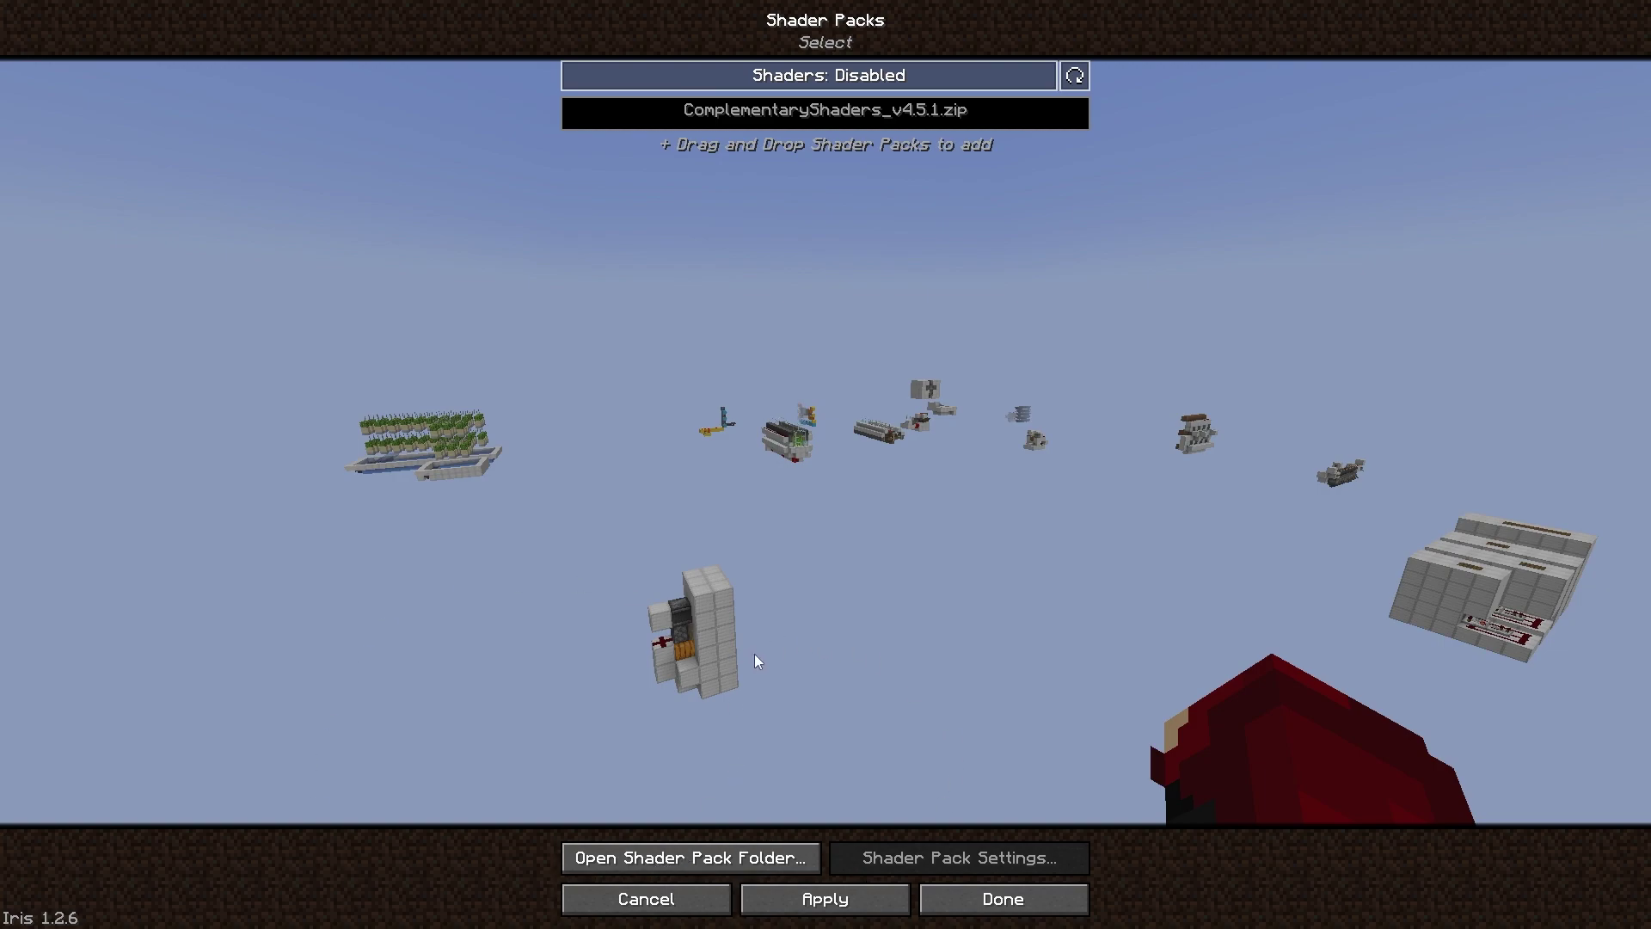
click(1003, 899)
key(Escape)
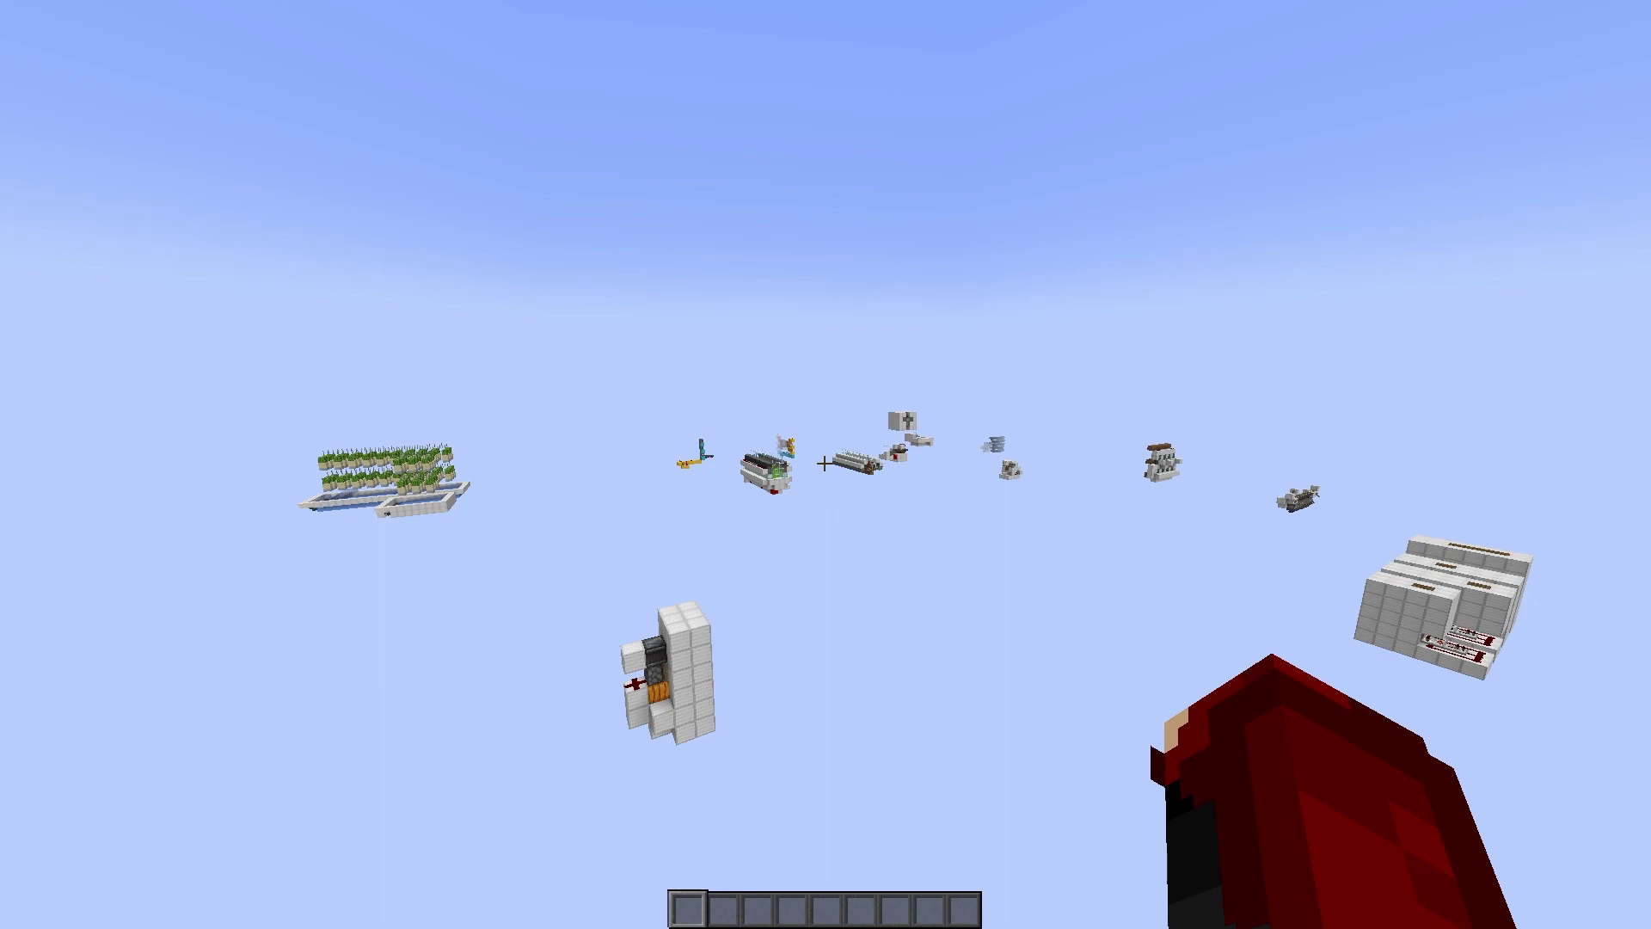
- Open and close the Shader Packs screen, then fly forward over the builds
key(o)
key(Escape)
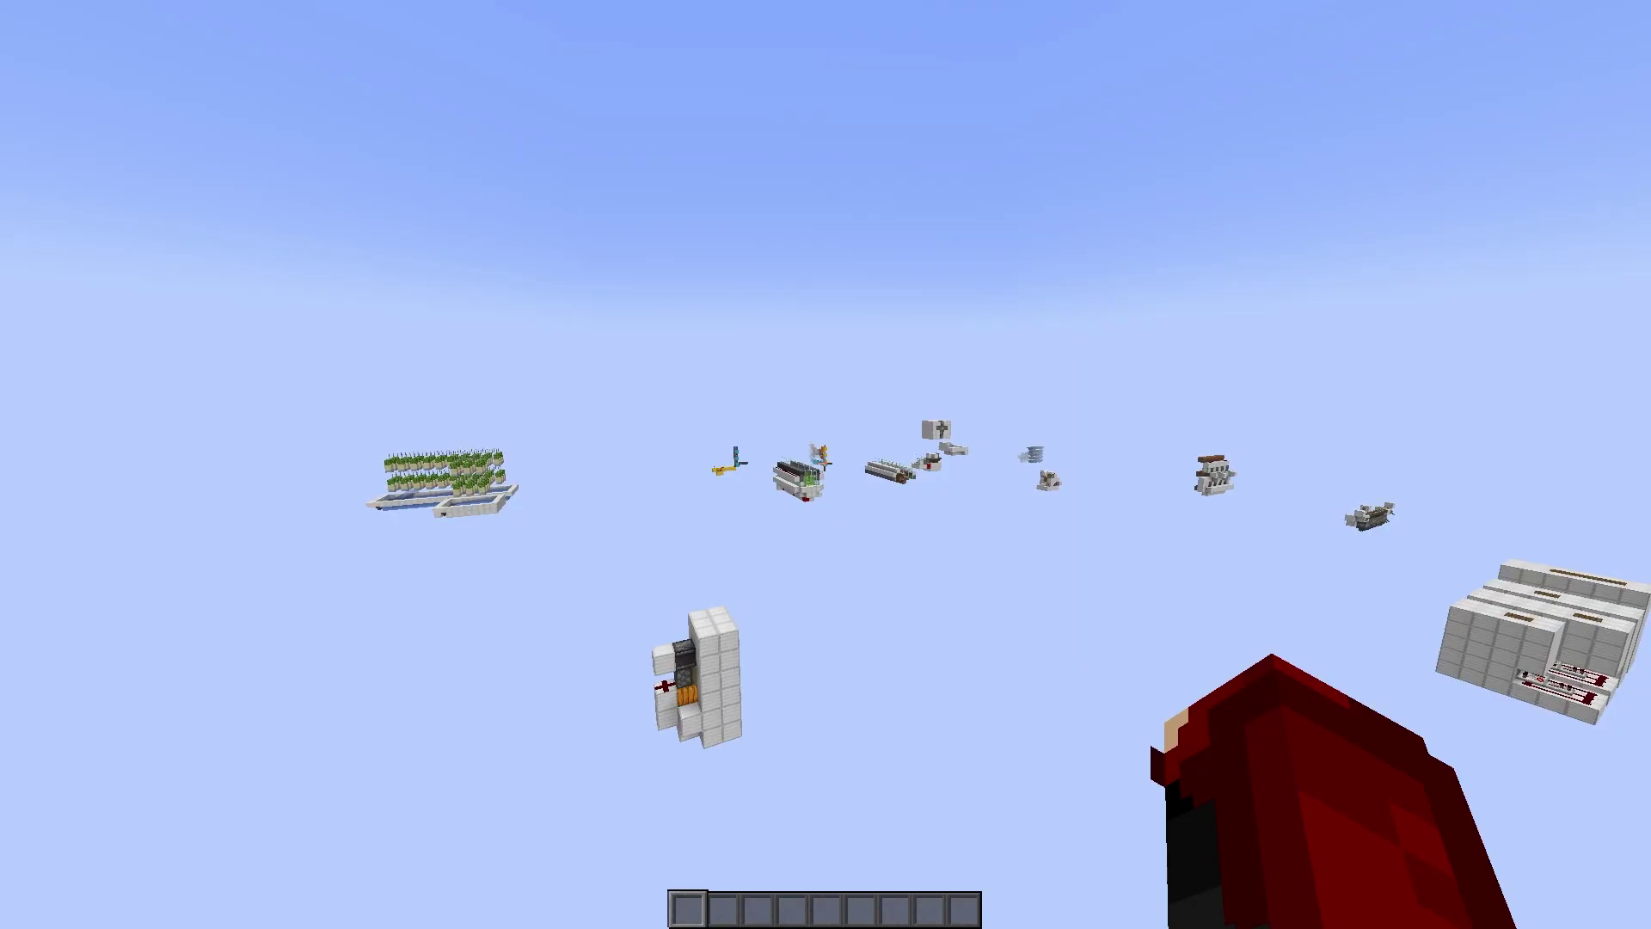
key(w)
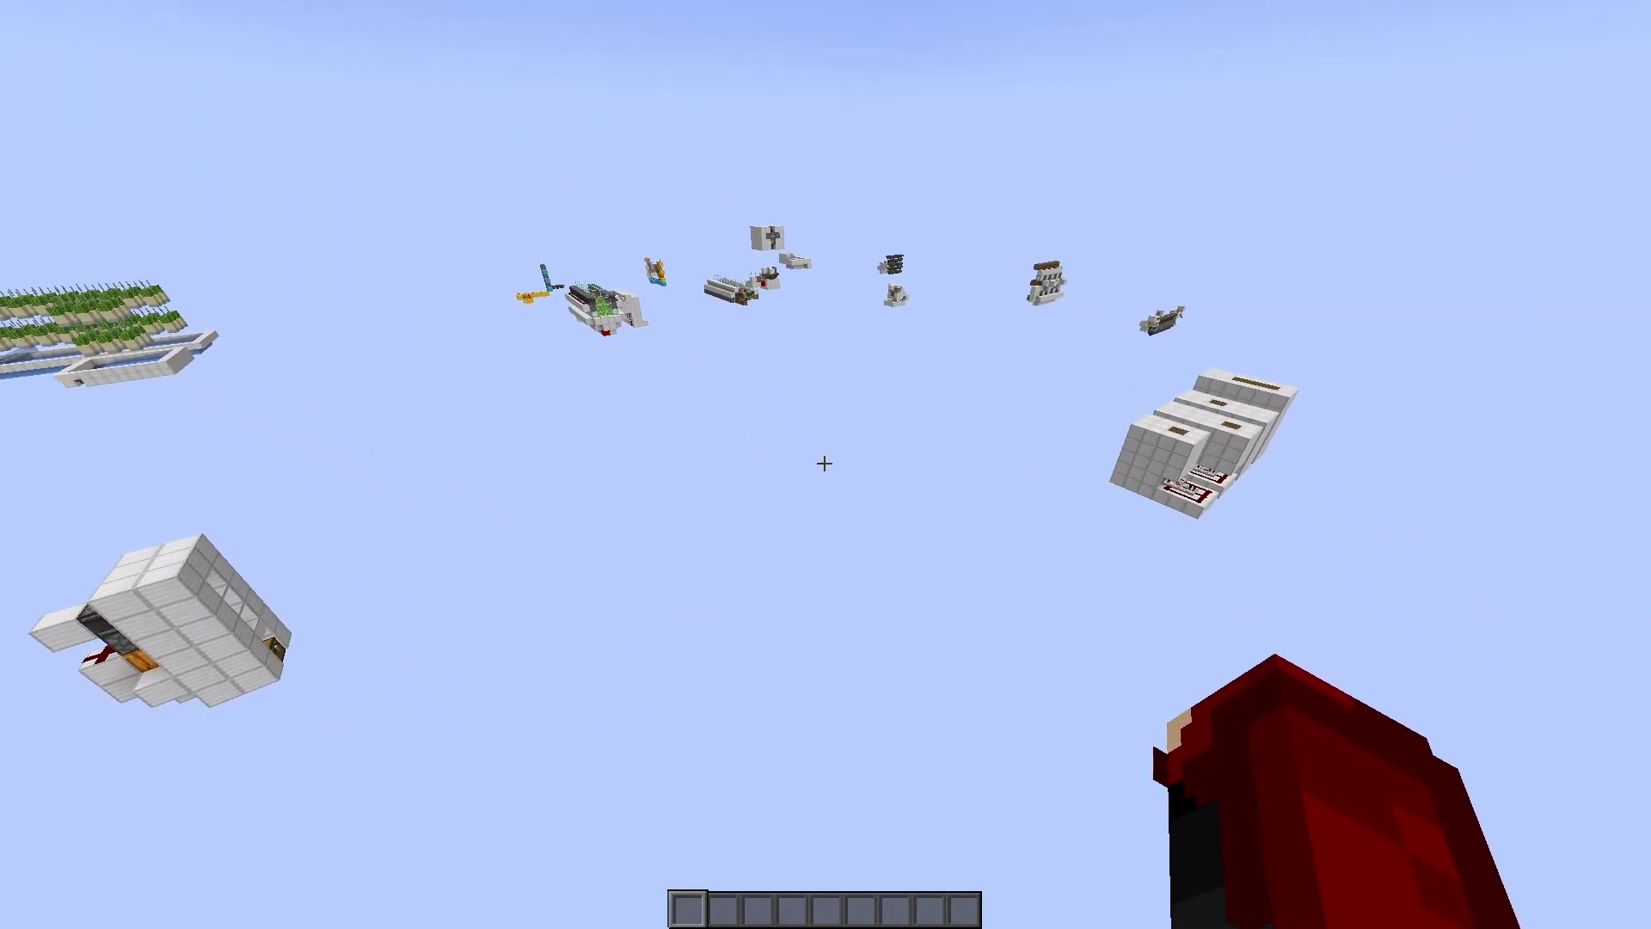
key(w)
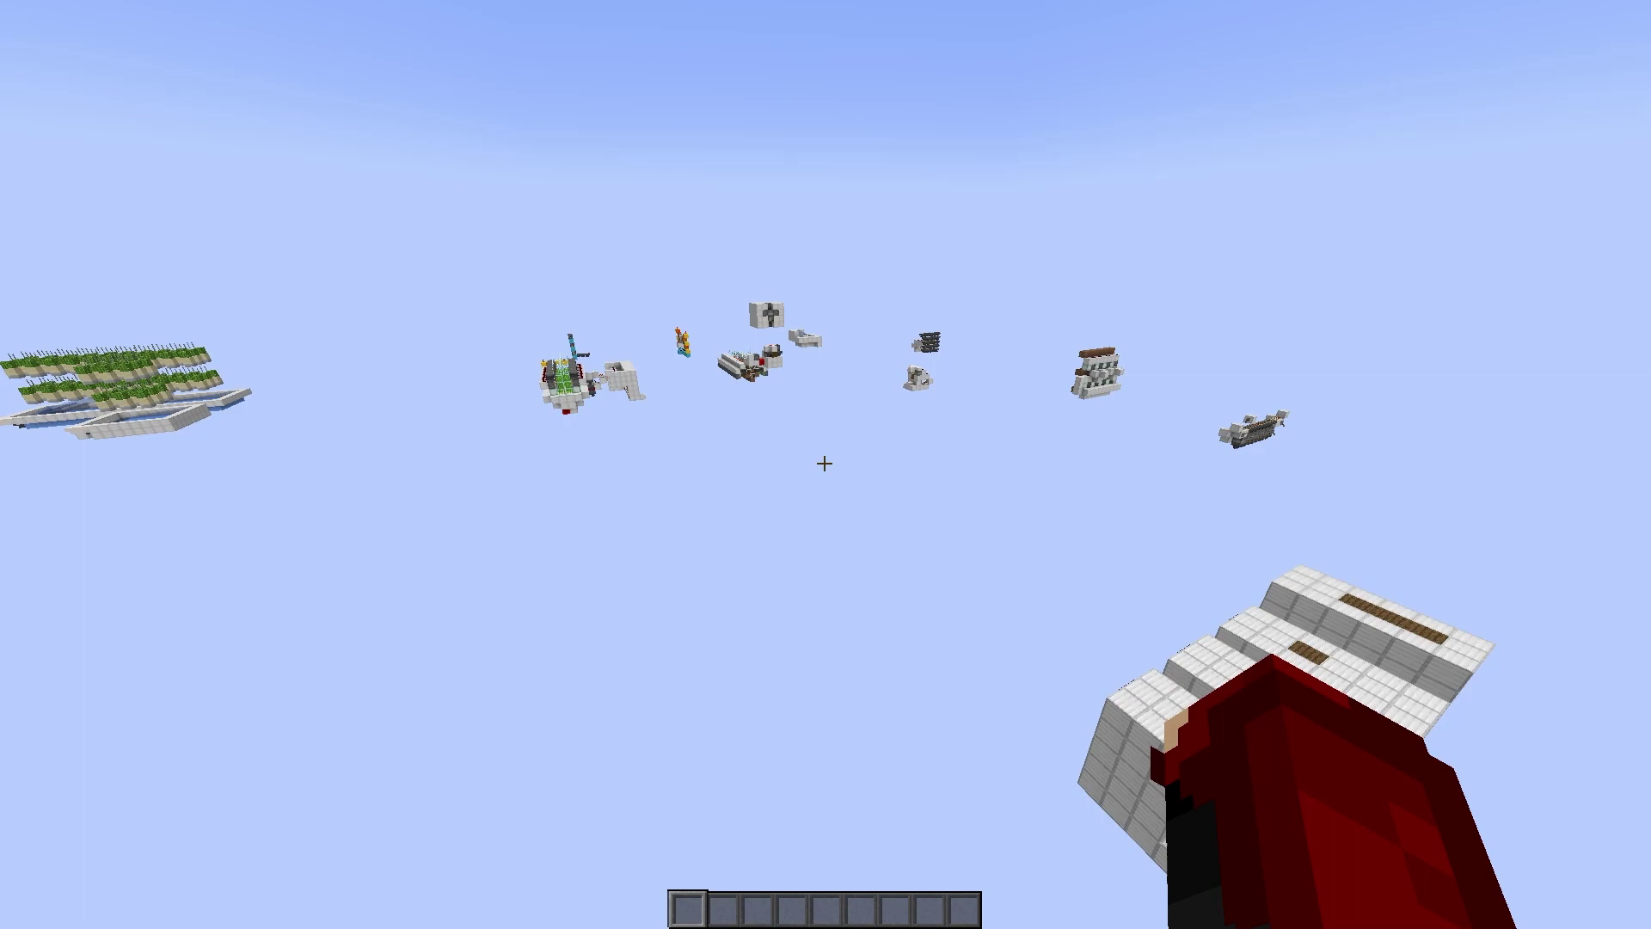
key(w)
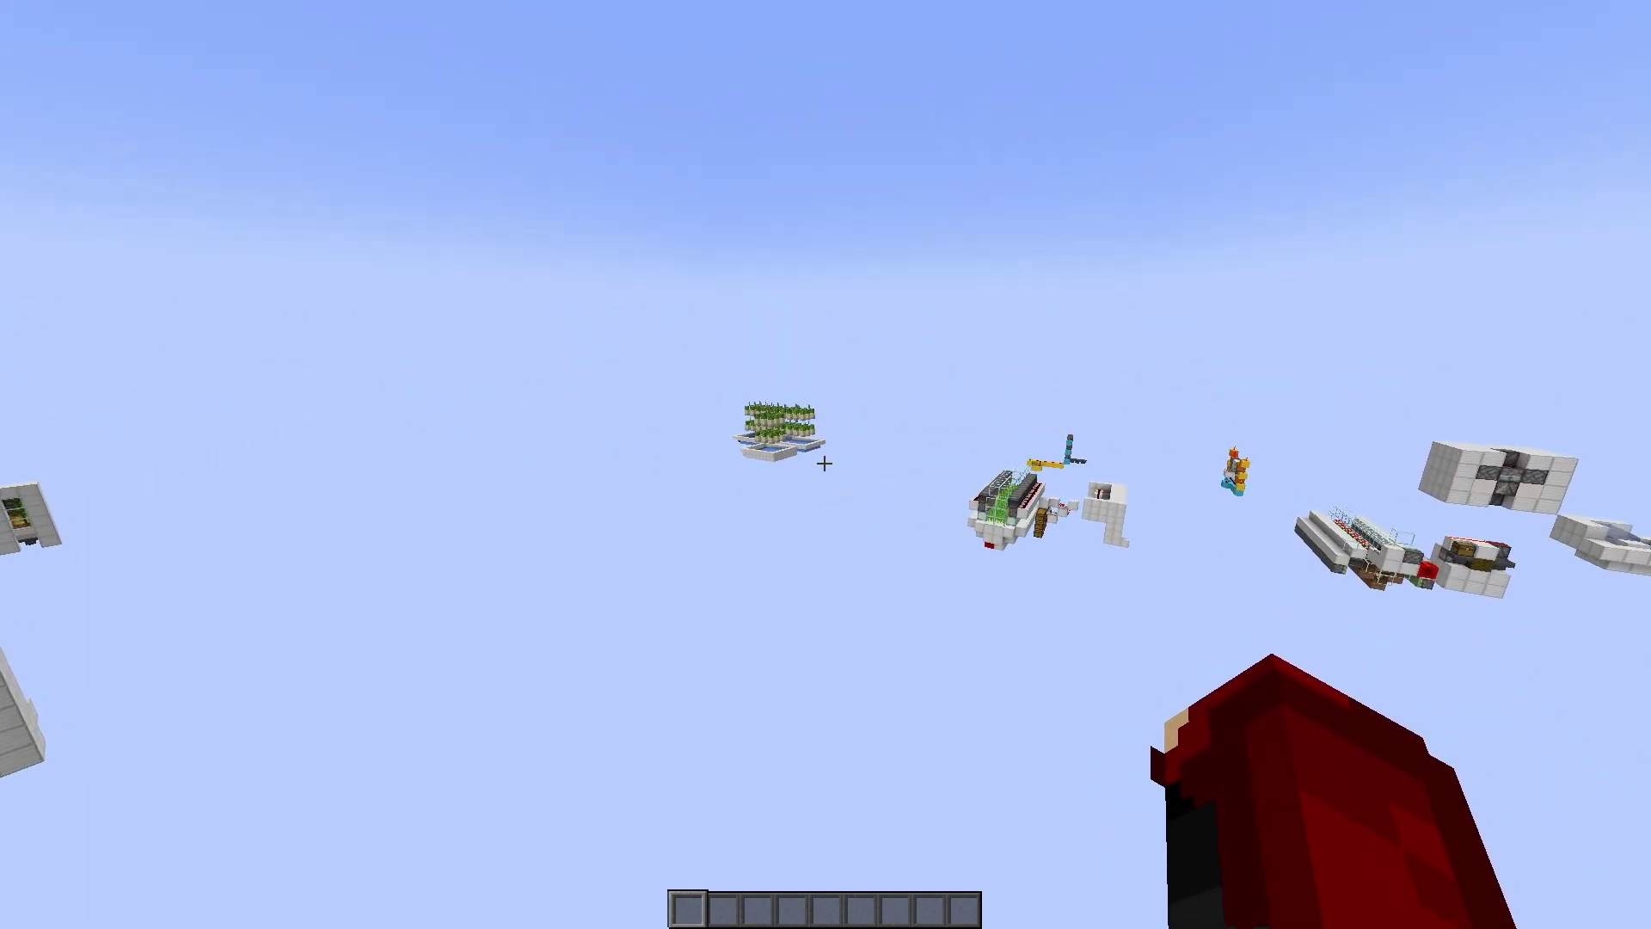
- Toggle the Complementary shaders on and off, reload them, and pause to the Game Menu
key(k)
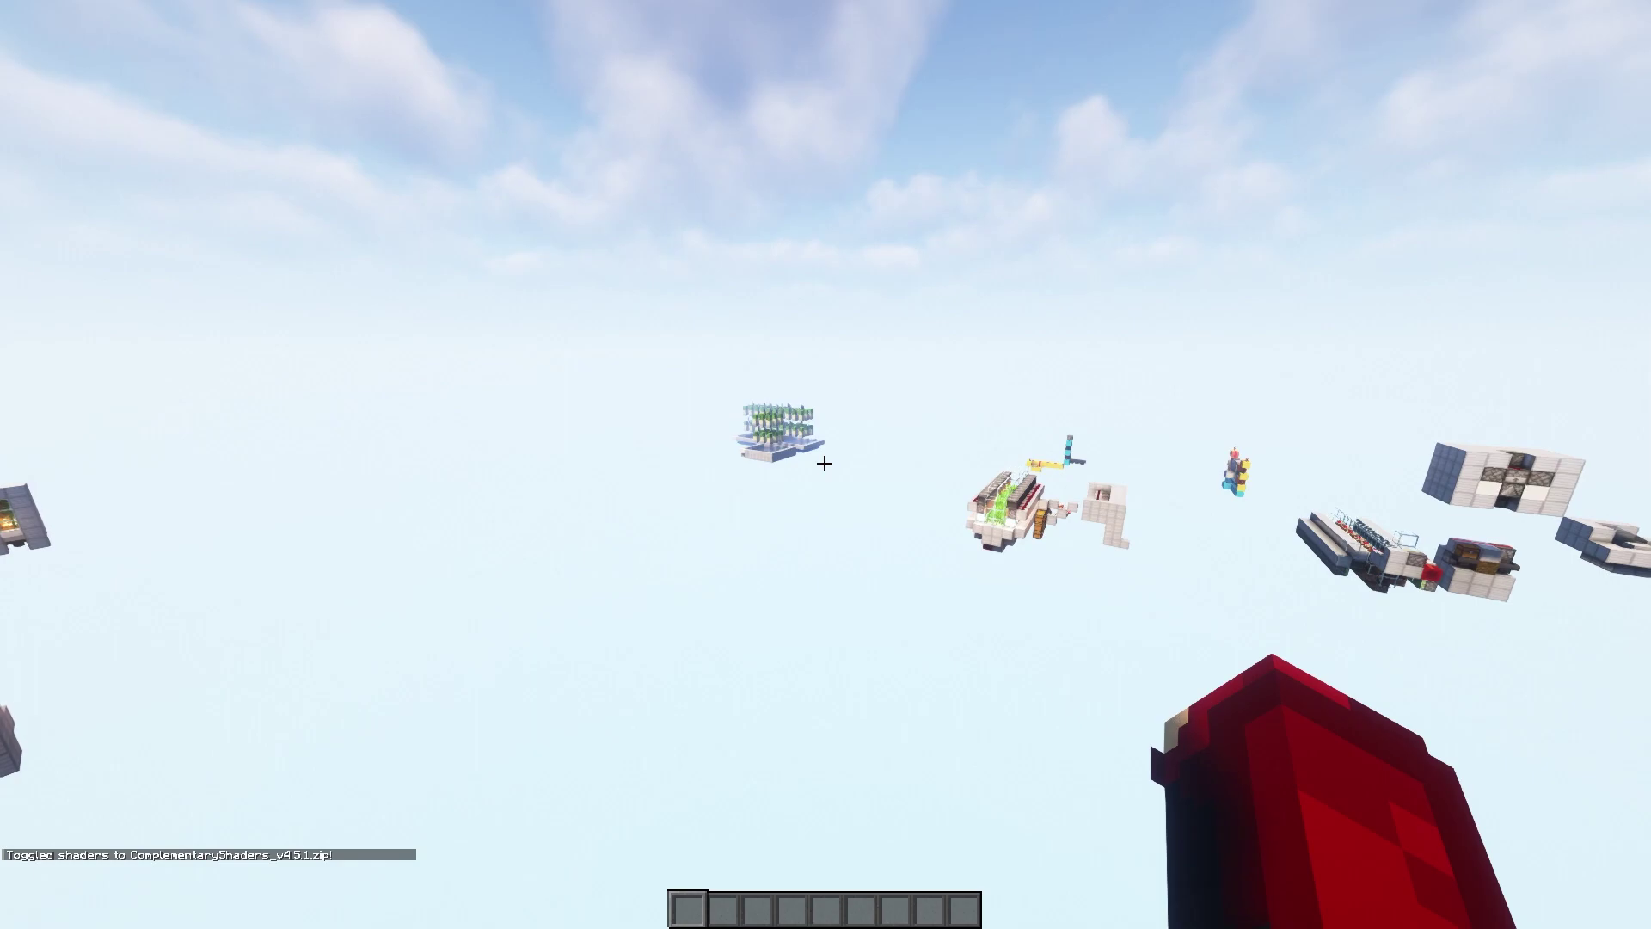
key(w)
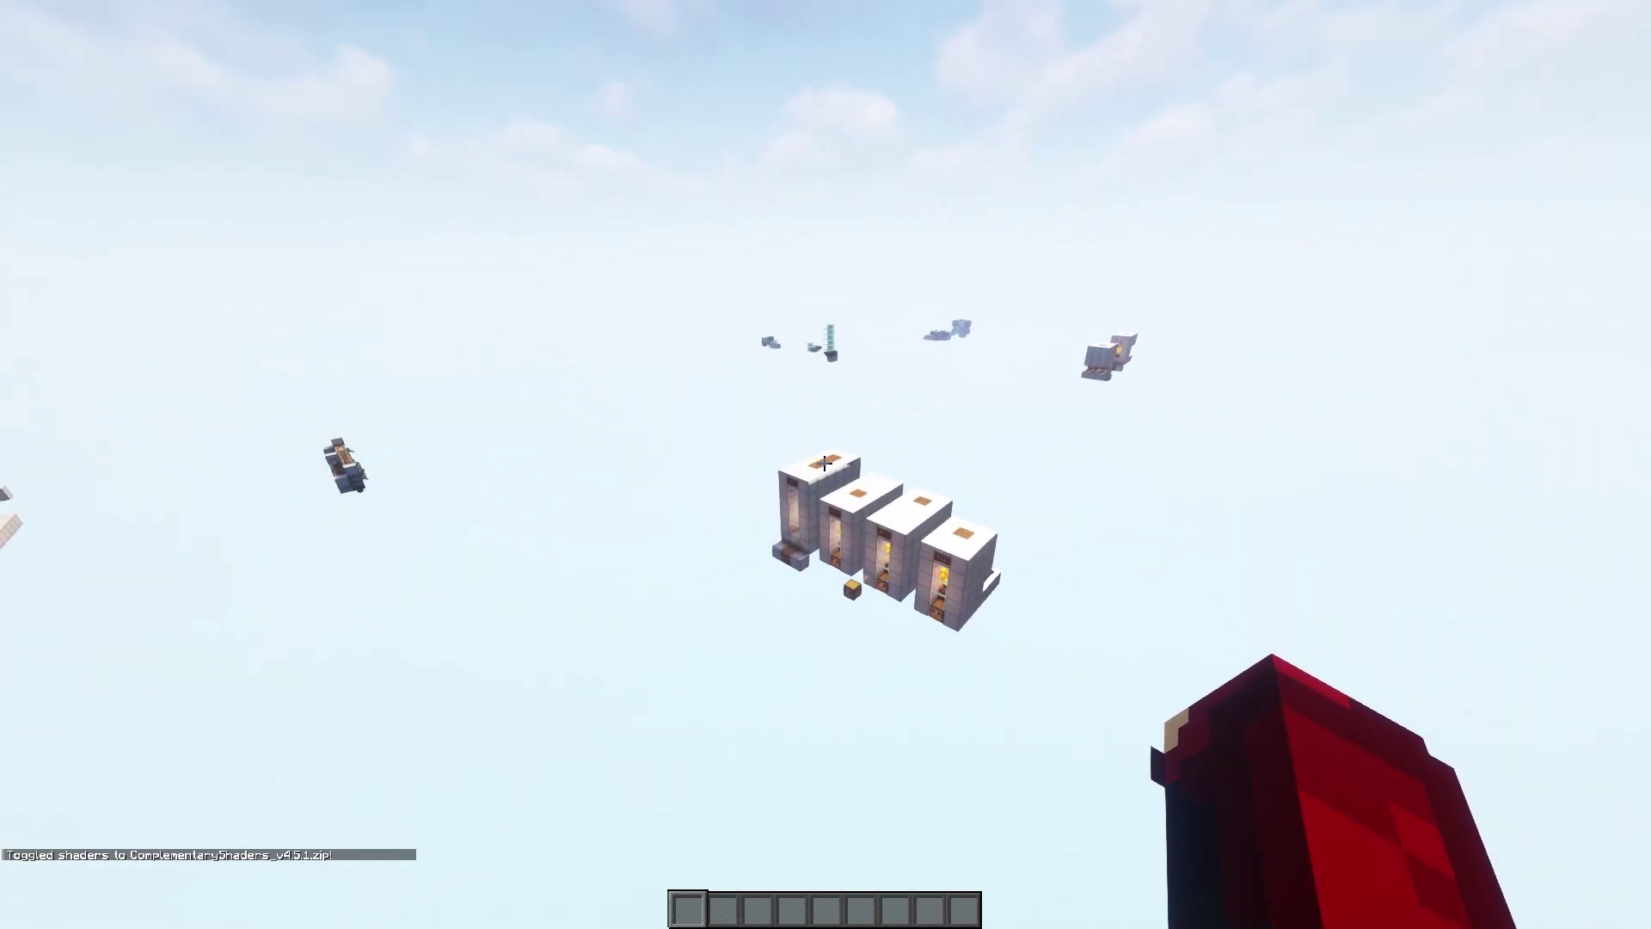
key(k)
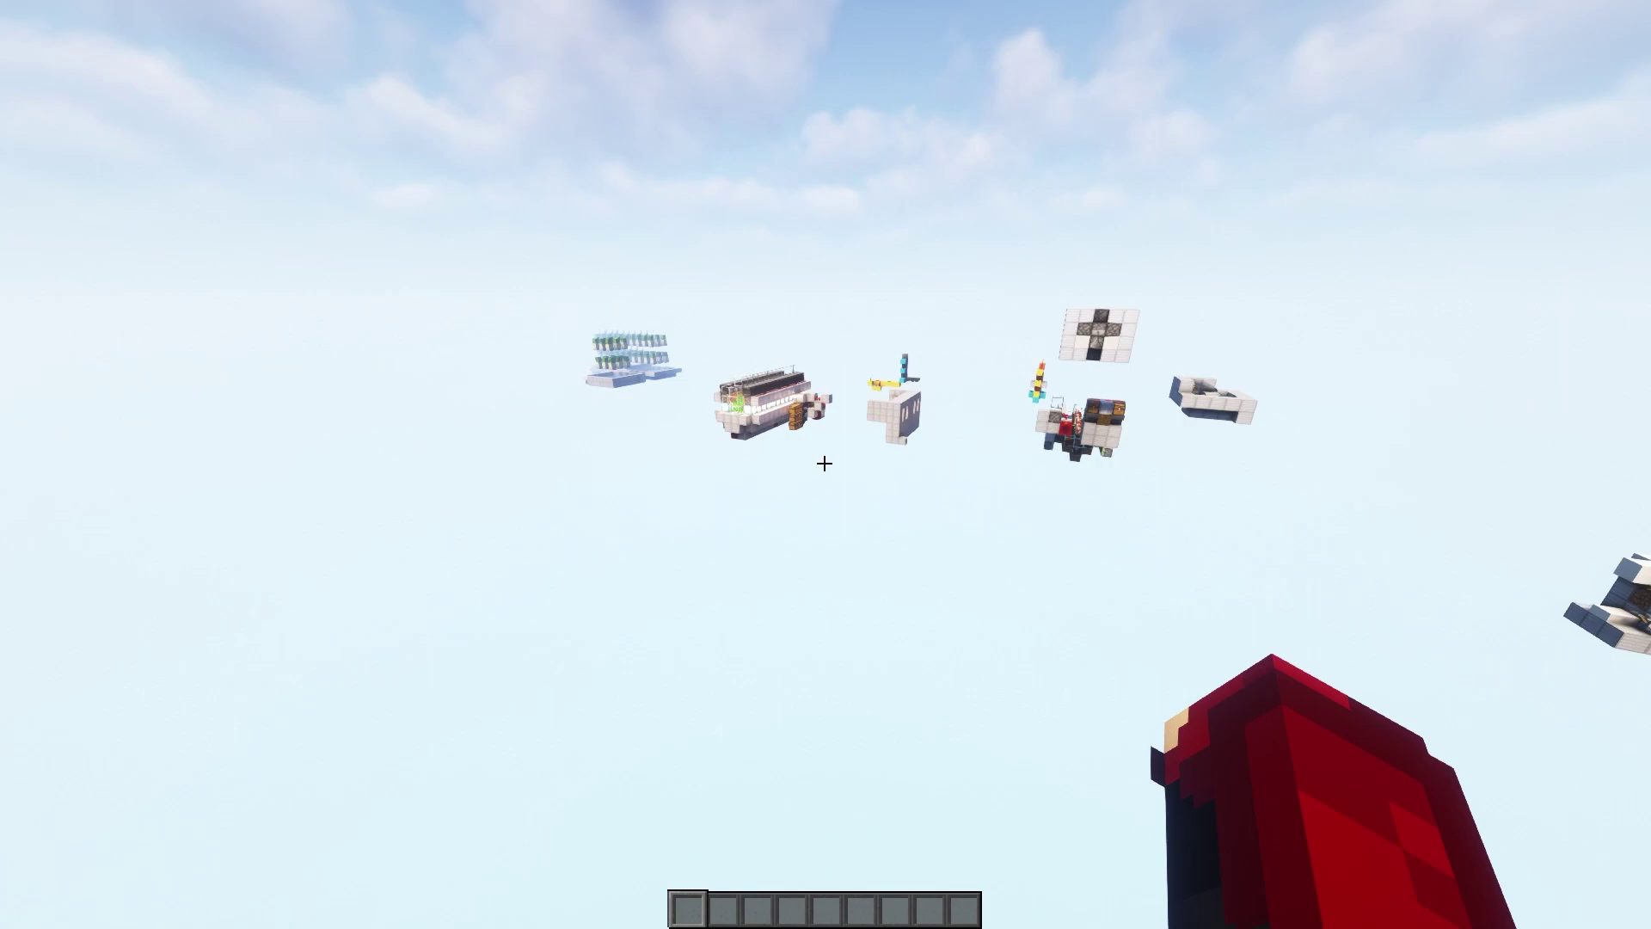
key(r)
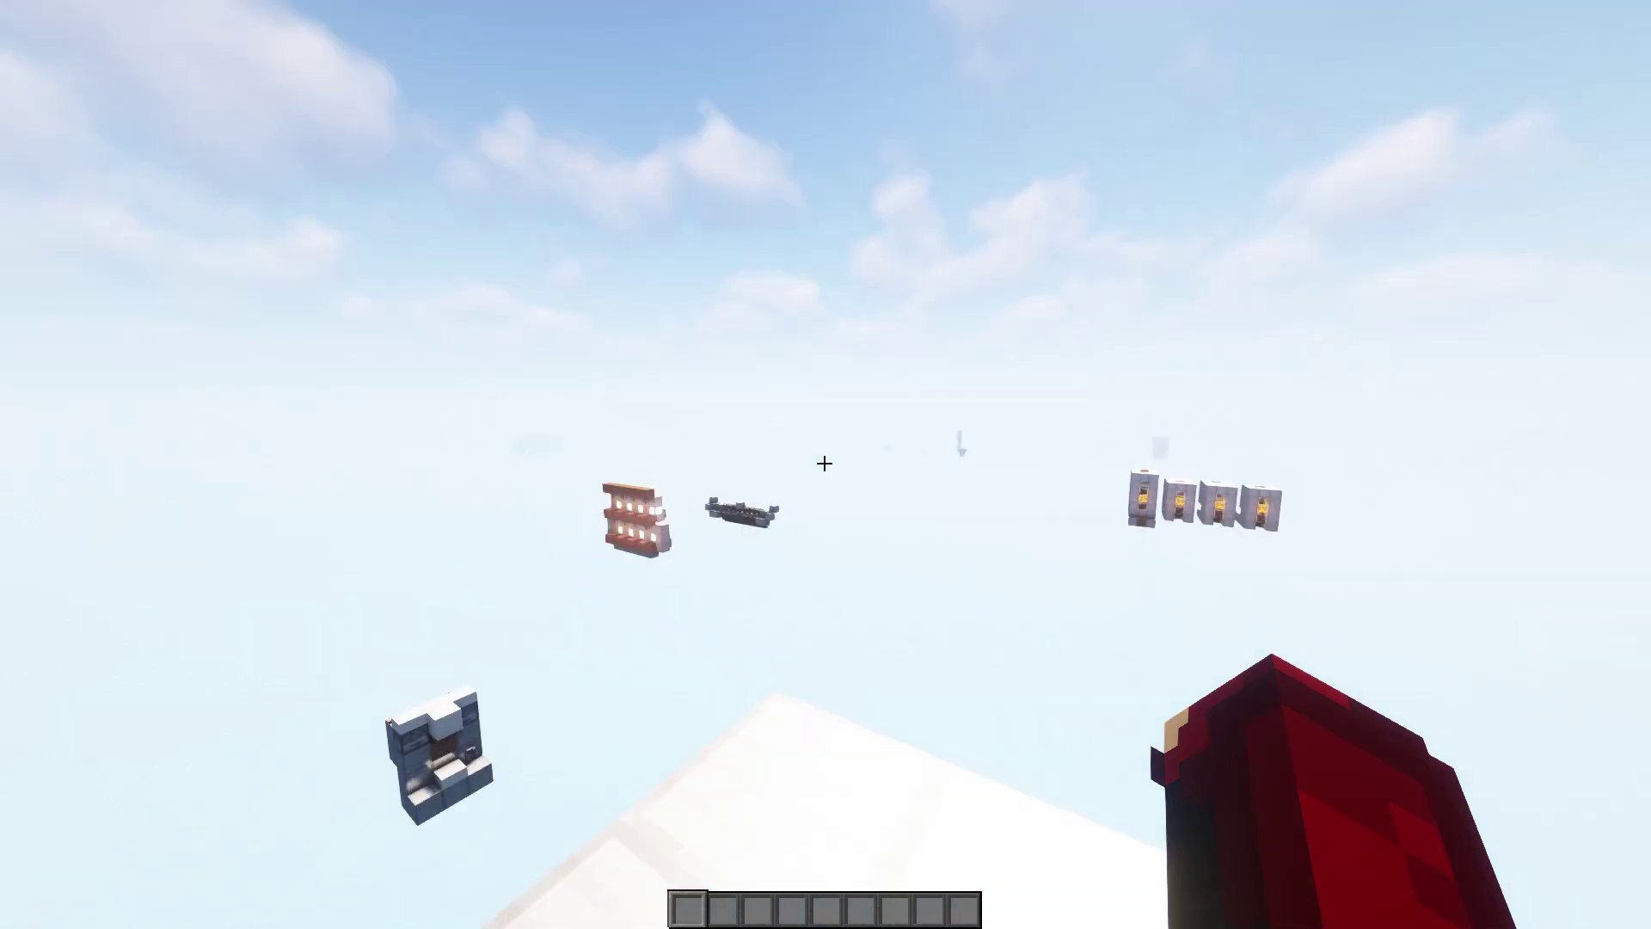
key(Escape)
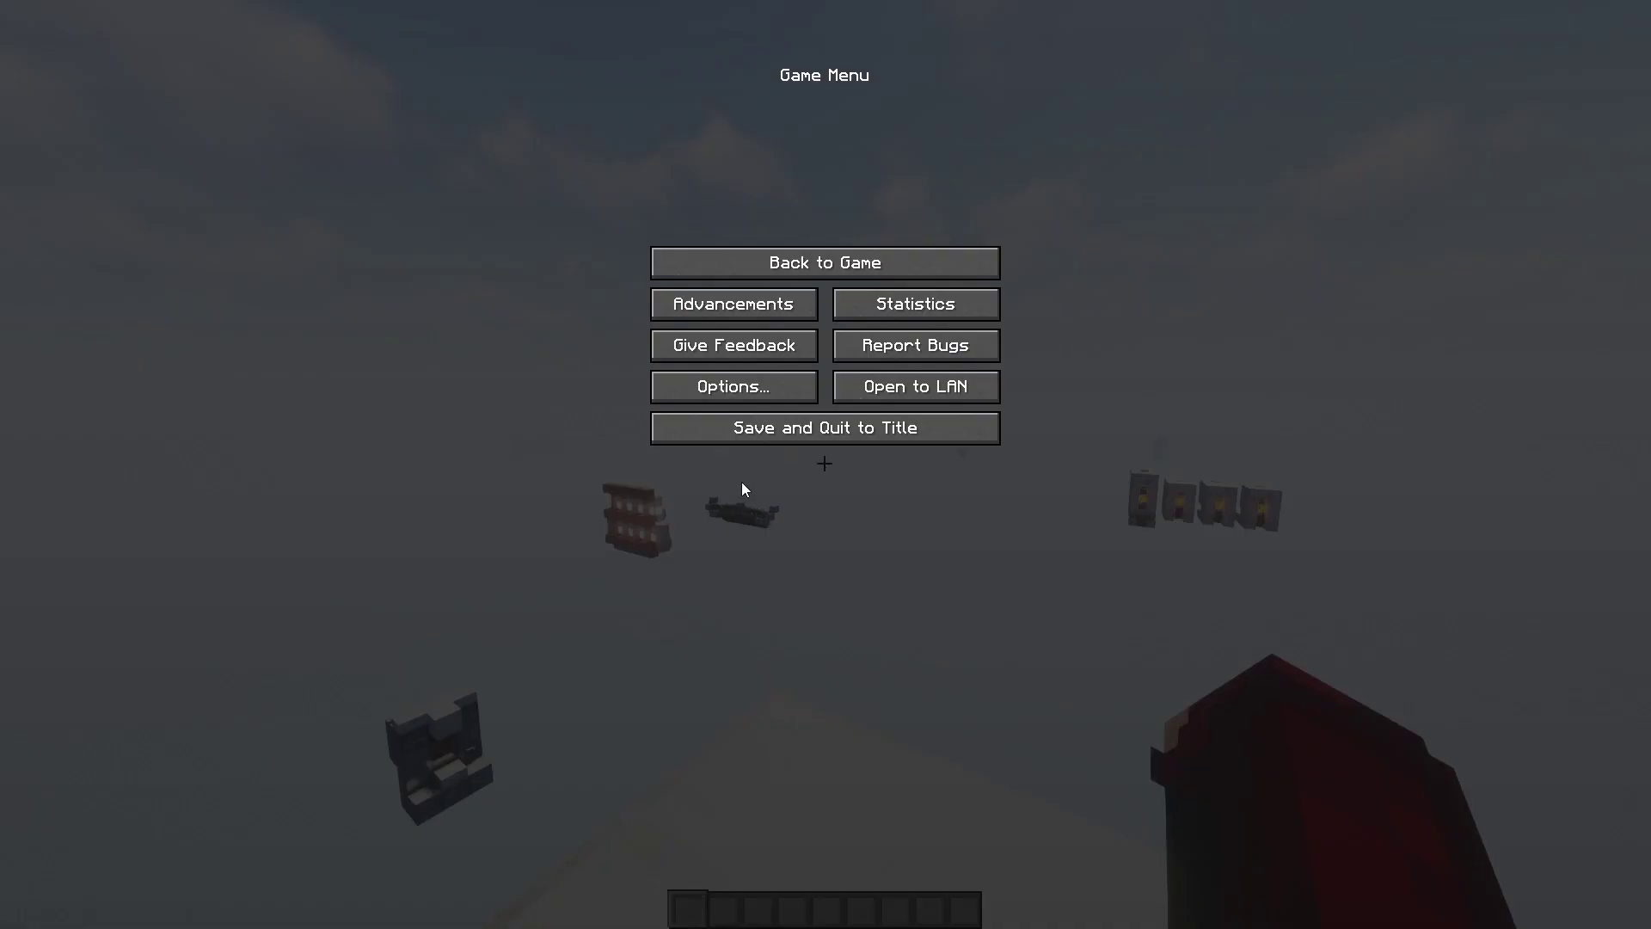
- Open Options > Video Settings and preview the Performance and Quality tabs before returning to General
click(737, 397)
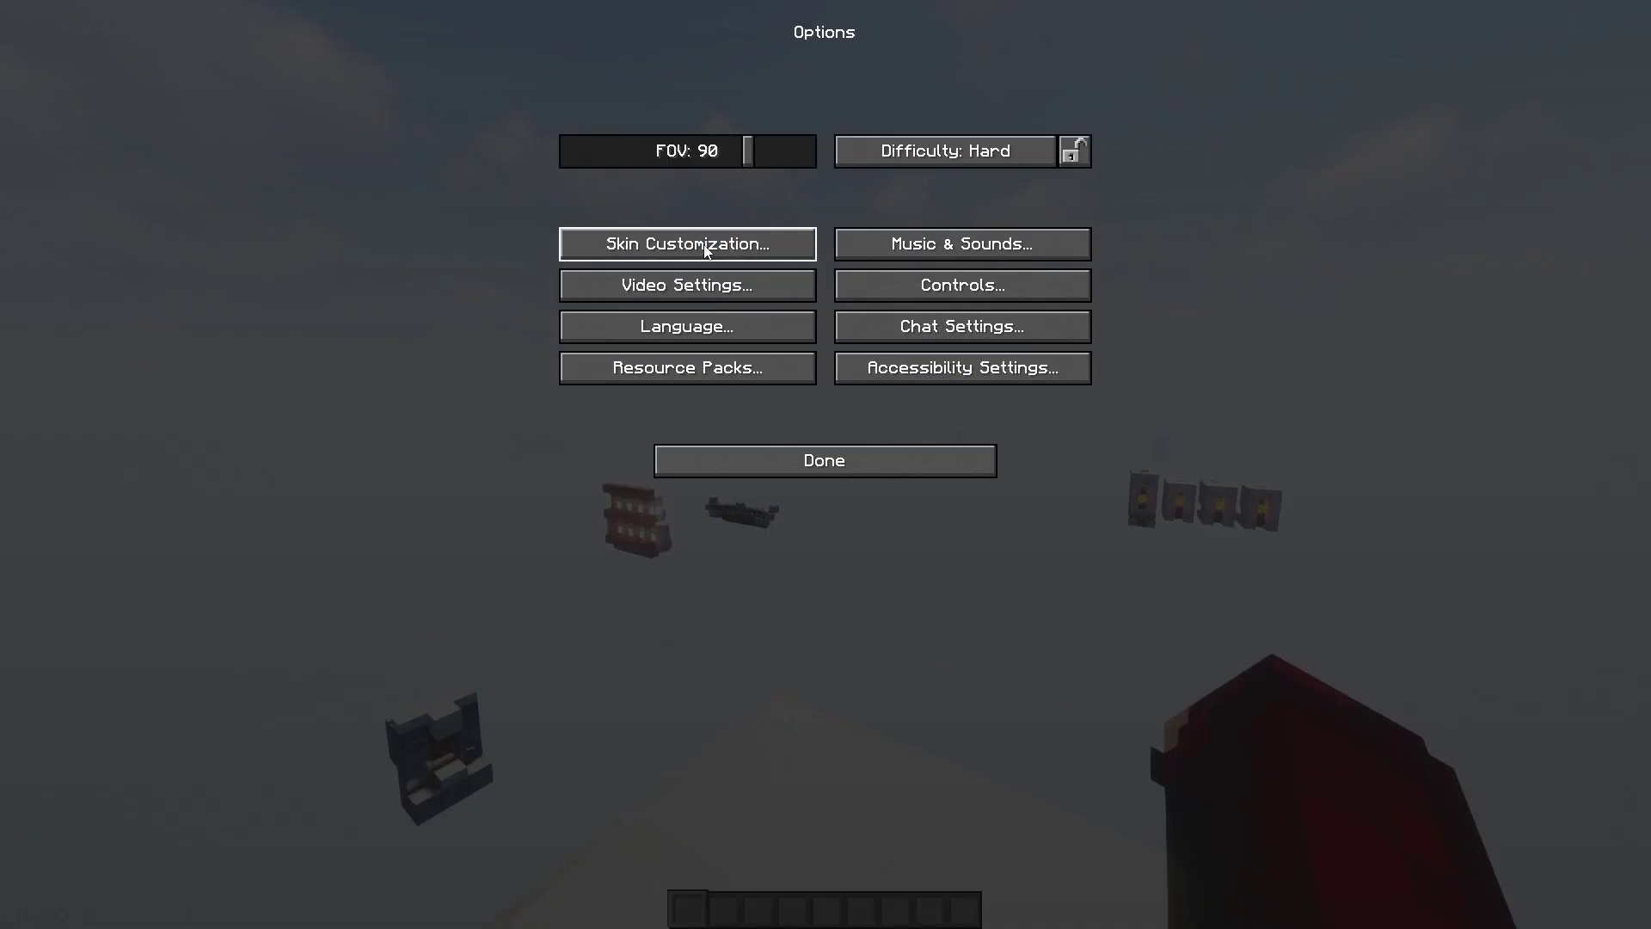
click(704, 277)
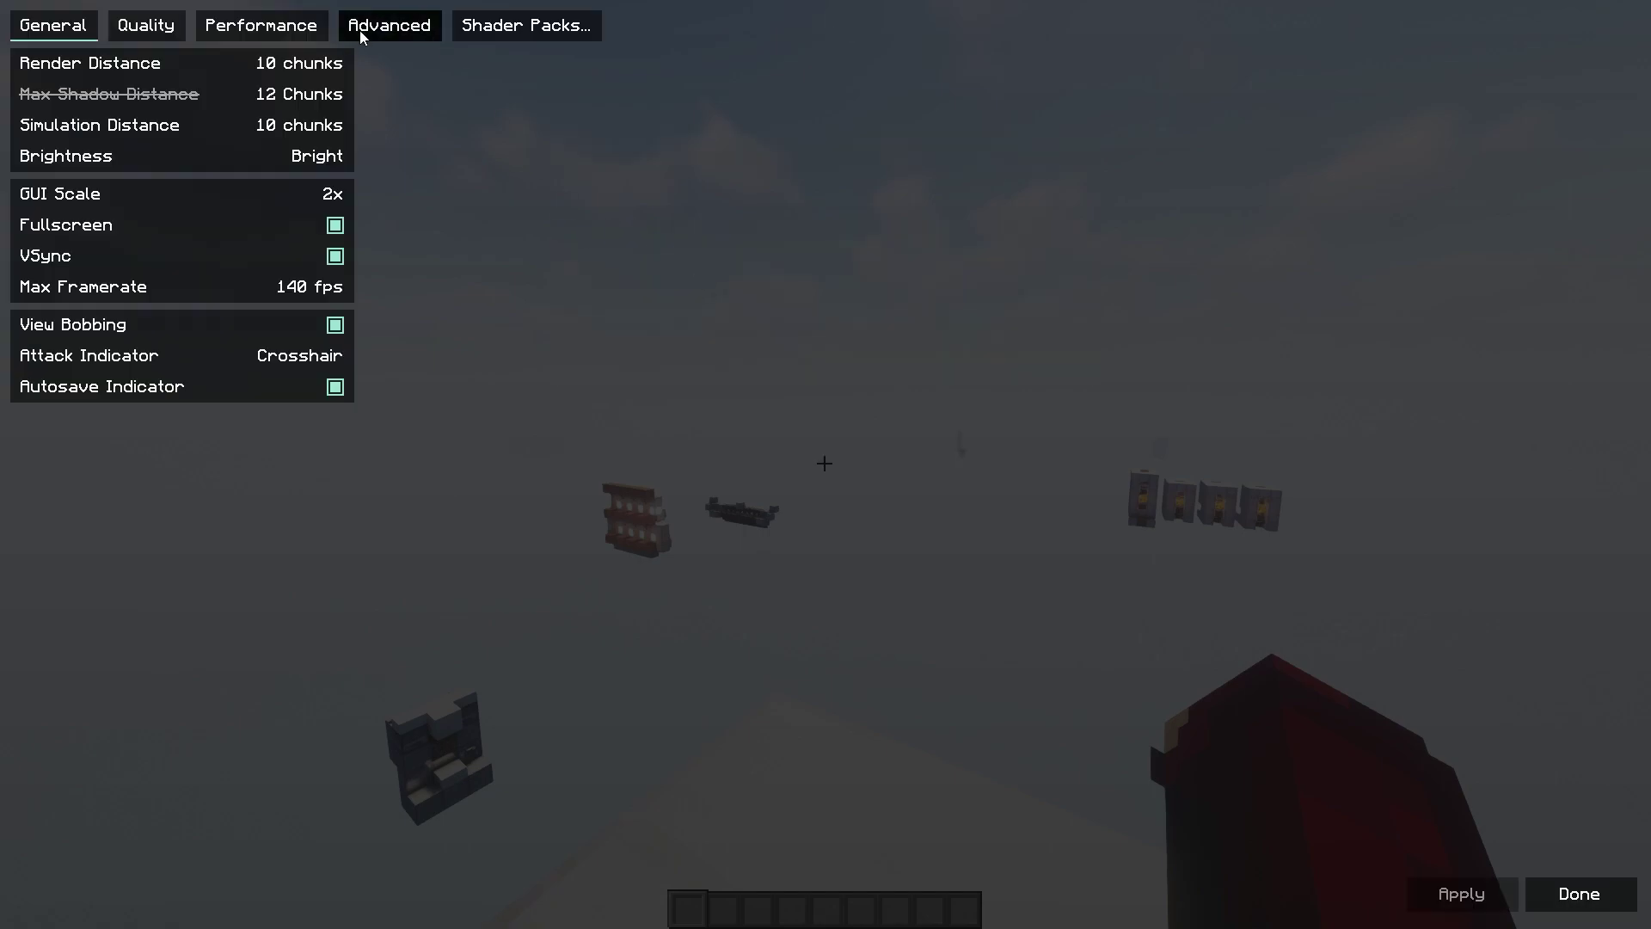
click(250, 28)
click(137, 25)
click(60, 29)
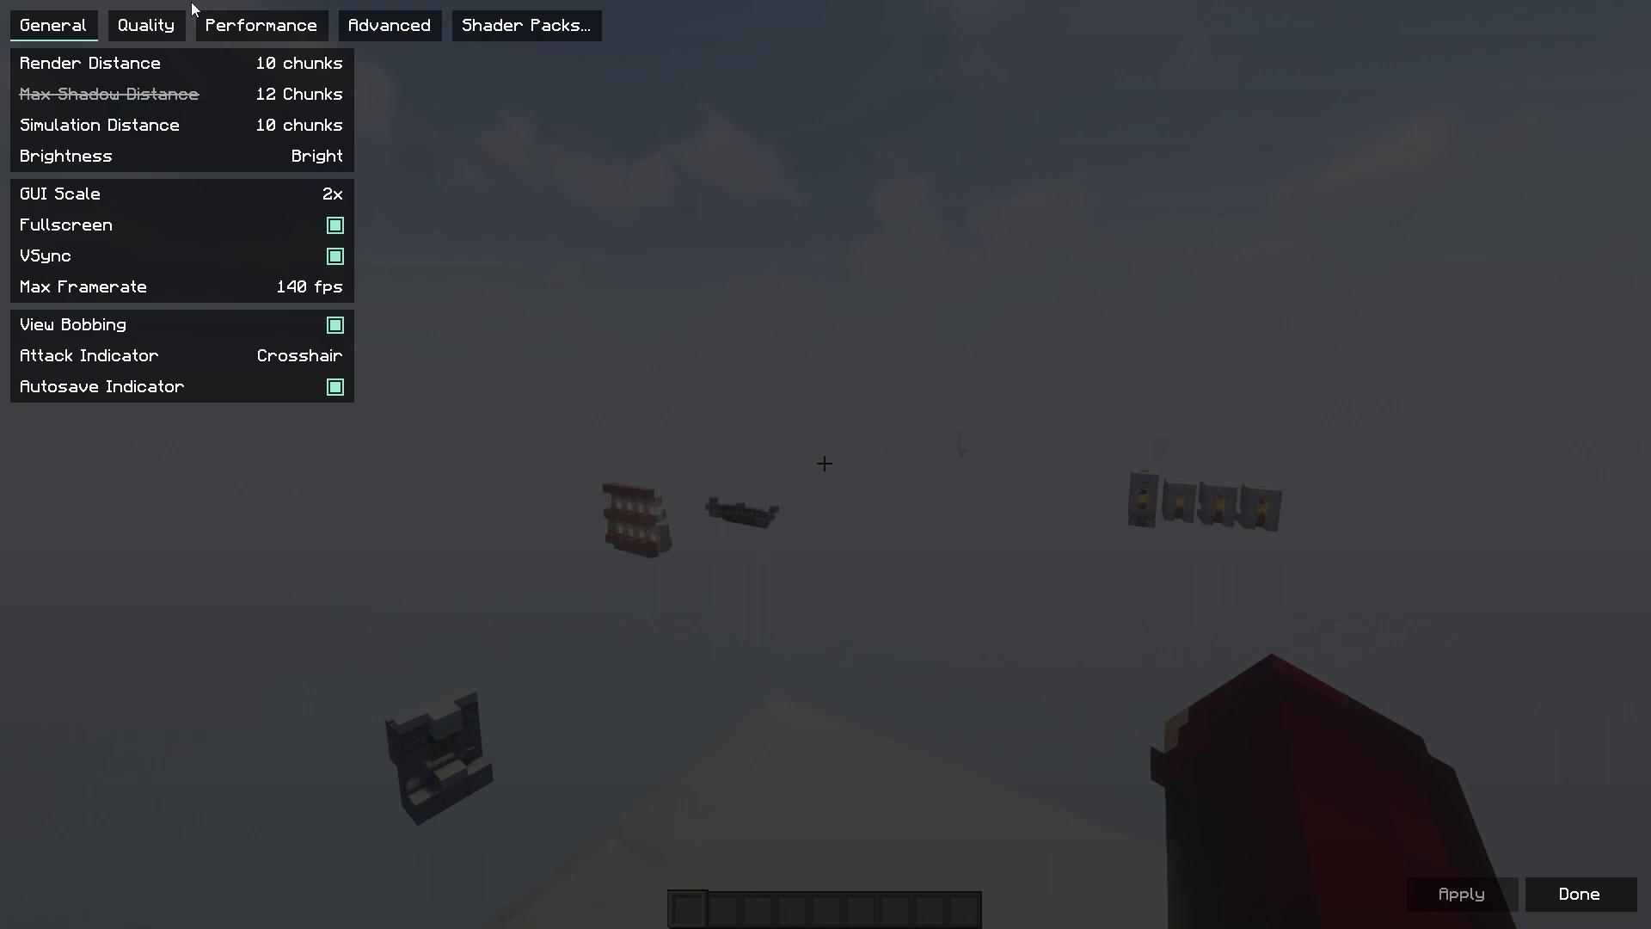
- Review the General display rows, then show the Quality page with Graphics Fancy and Mipmap 4x
mouse_move(194, 69)
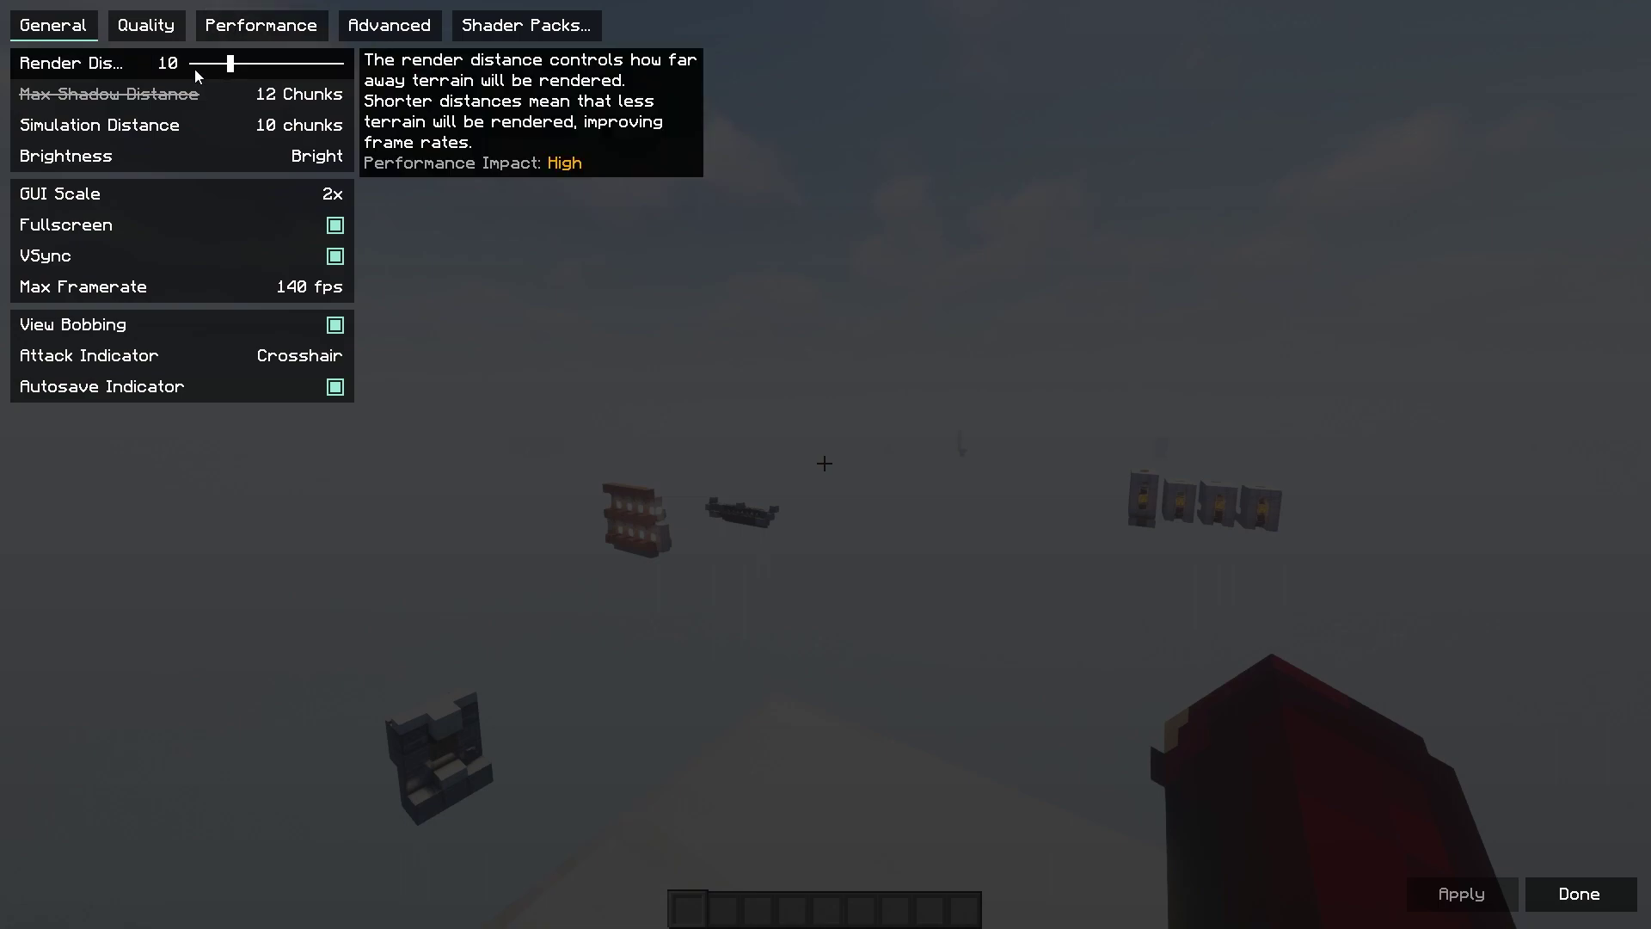
mouse_move(197, 129)
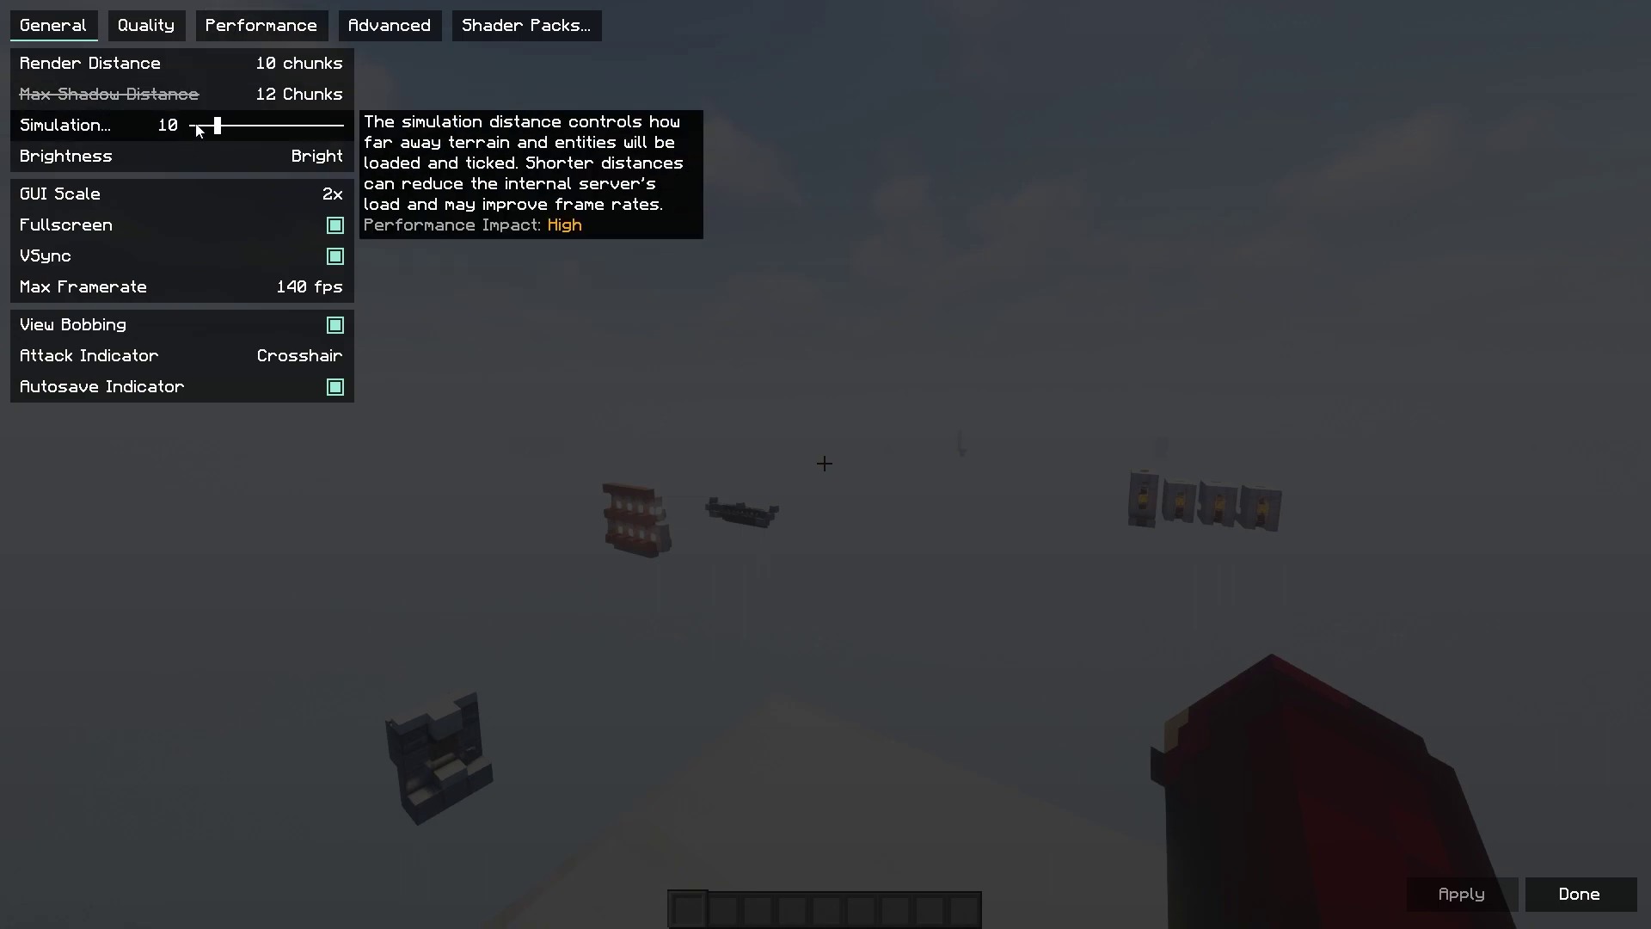
mouse_move(181, 169)
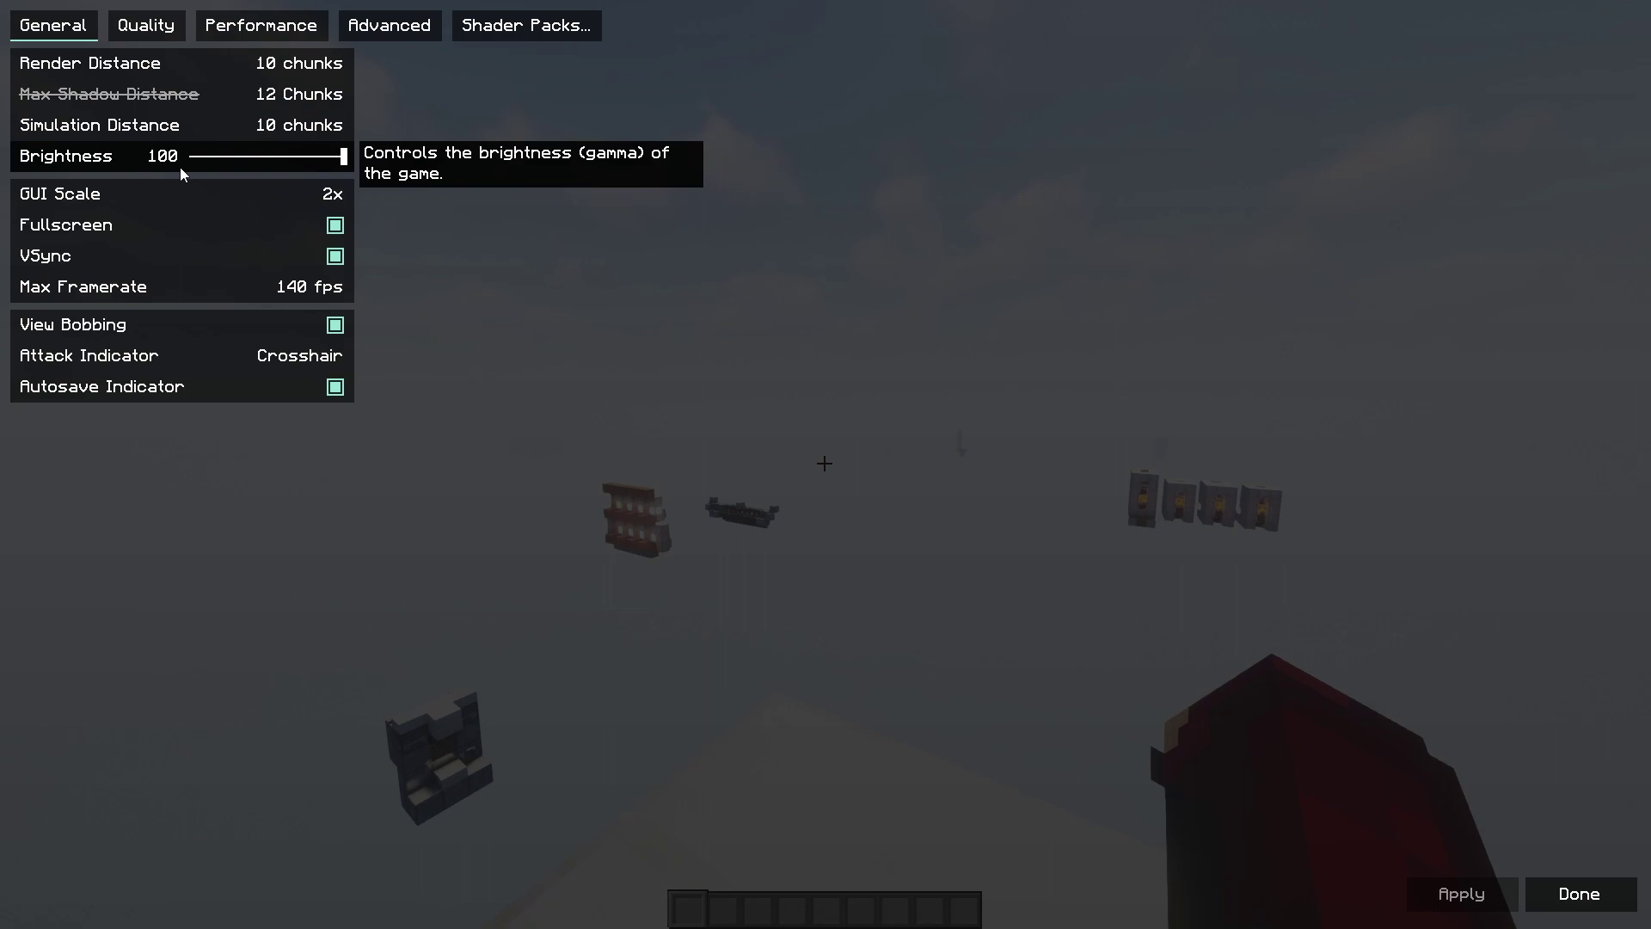
mouse_move(156, 225)
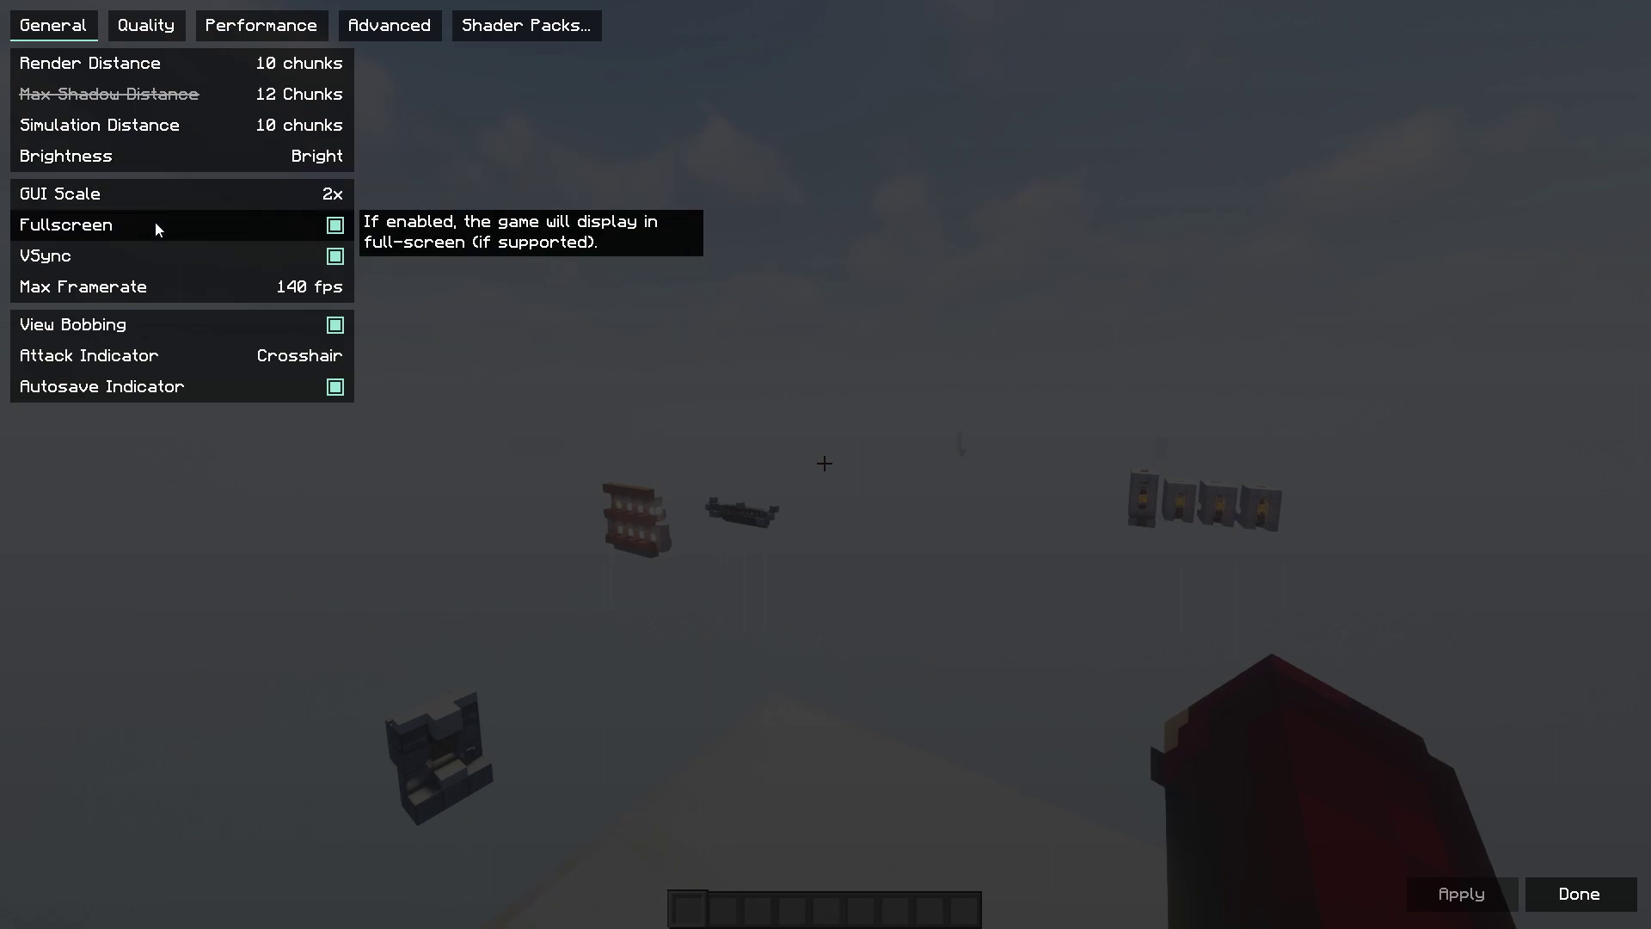
mouse_move(149, 261)
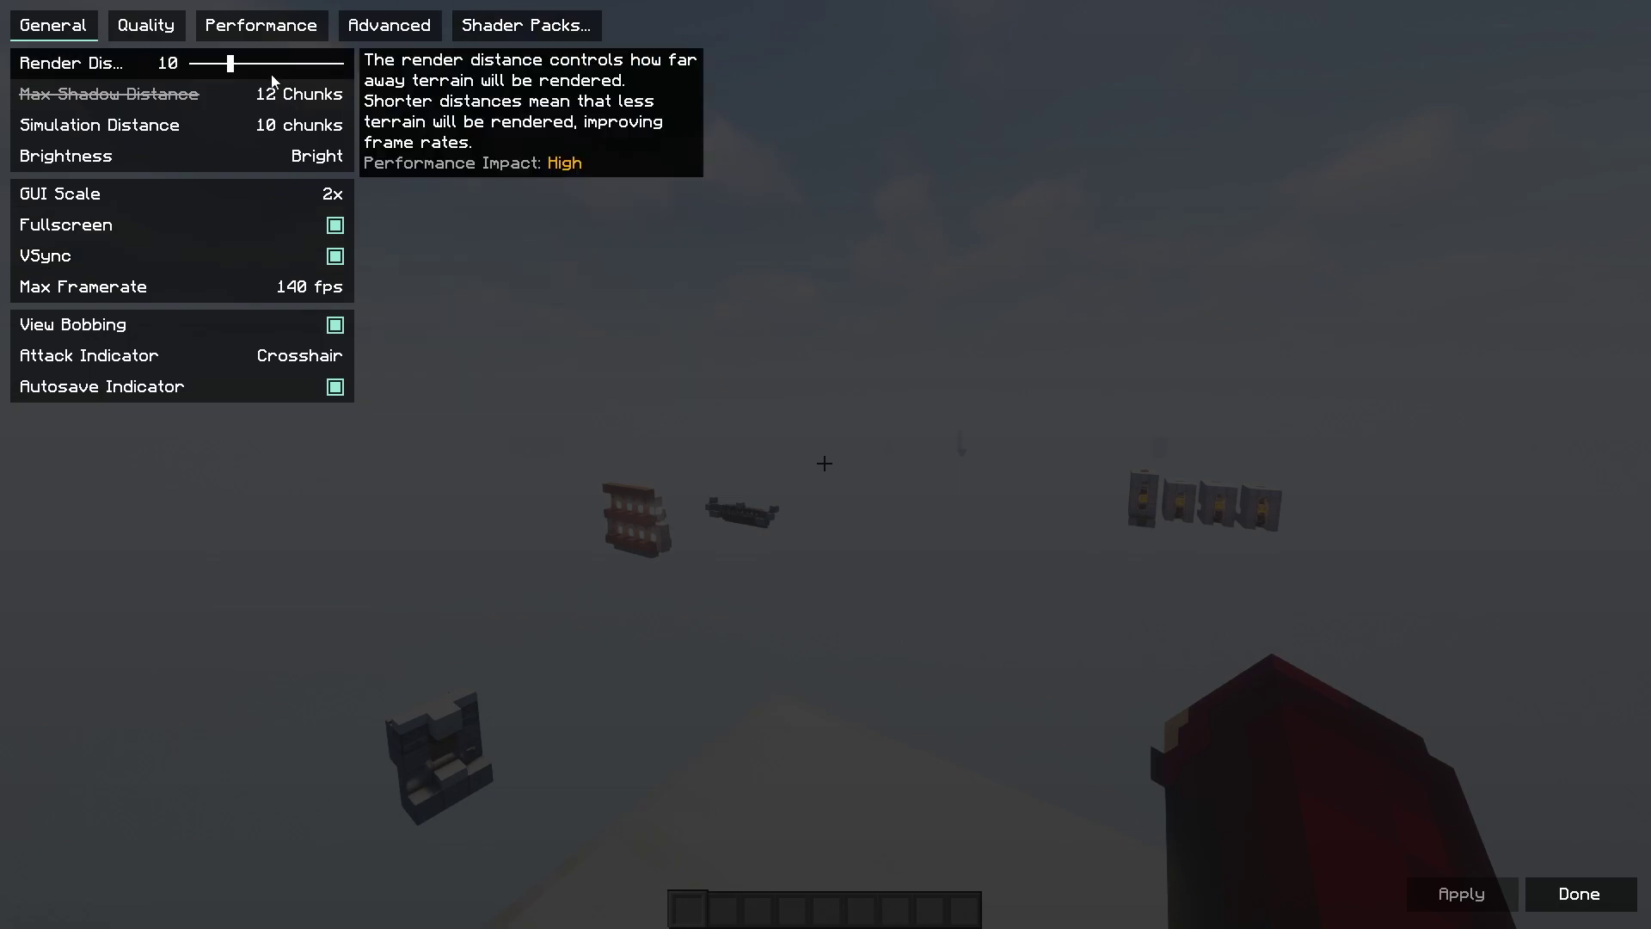
mouse_move(268, 102)
click(174, 27)
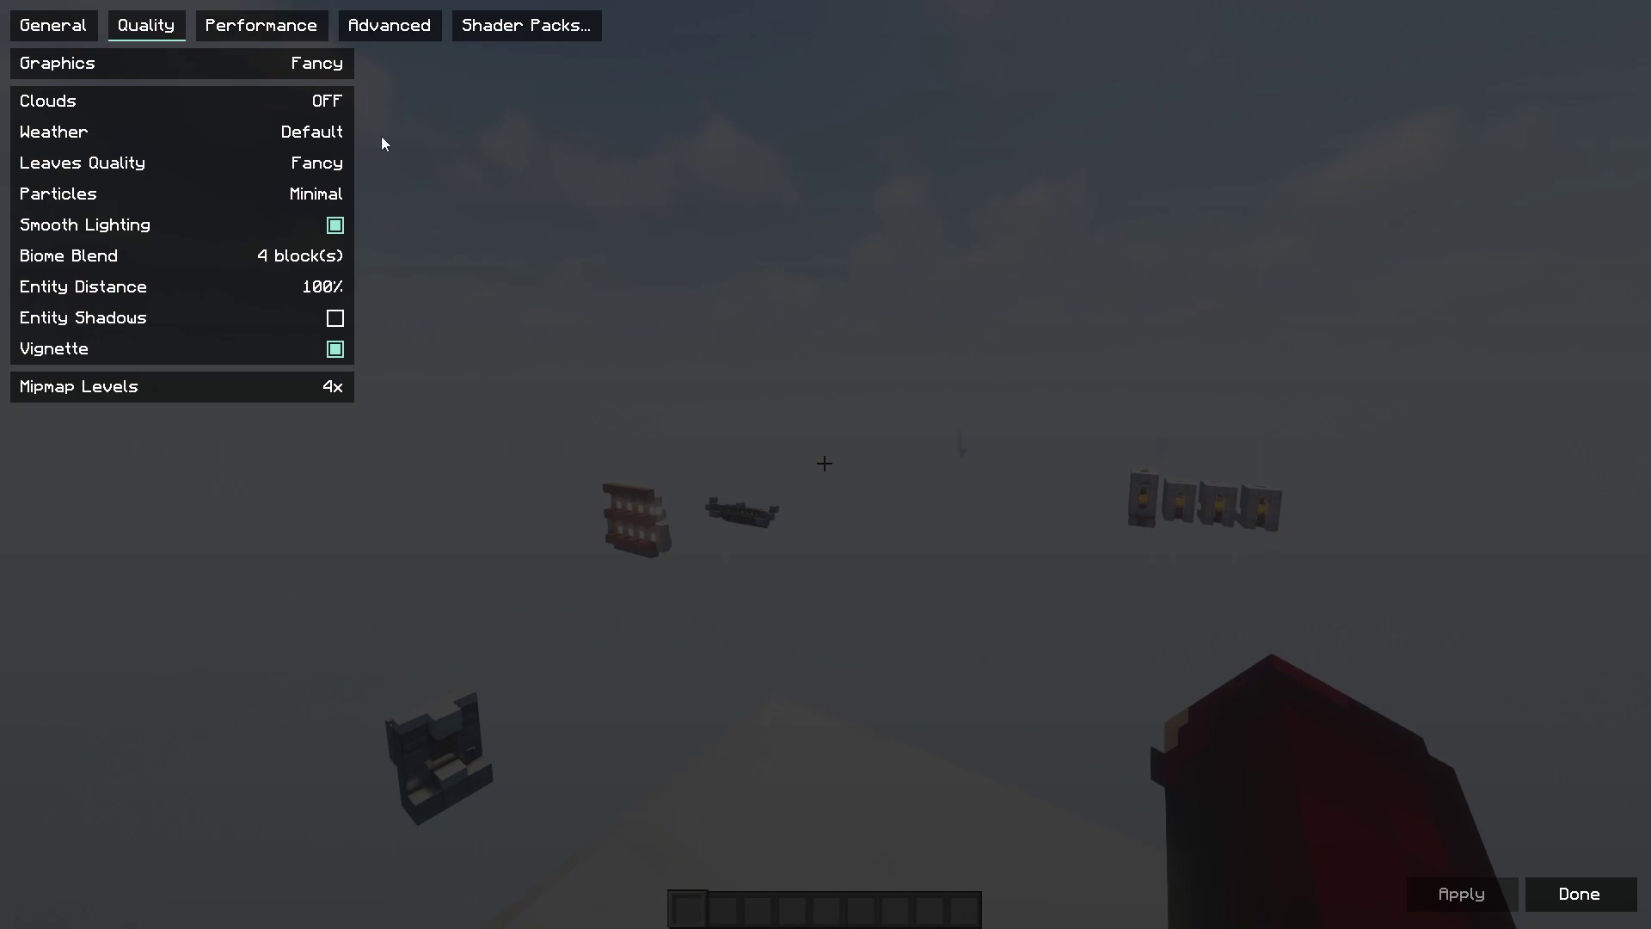
- Cycle Weather quality through Fancy and Fast back to Default, then view the Performance page
click(325, 135)
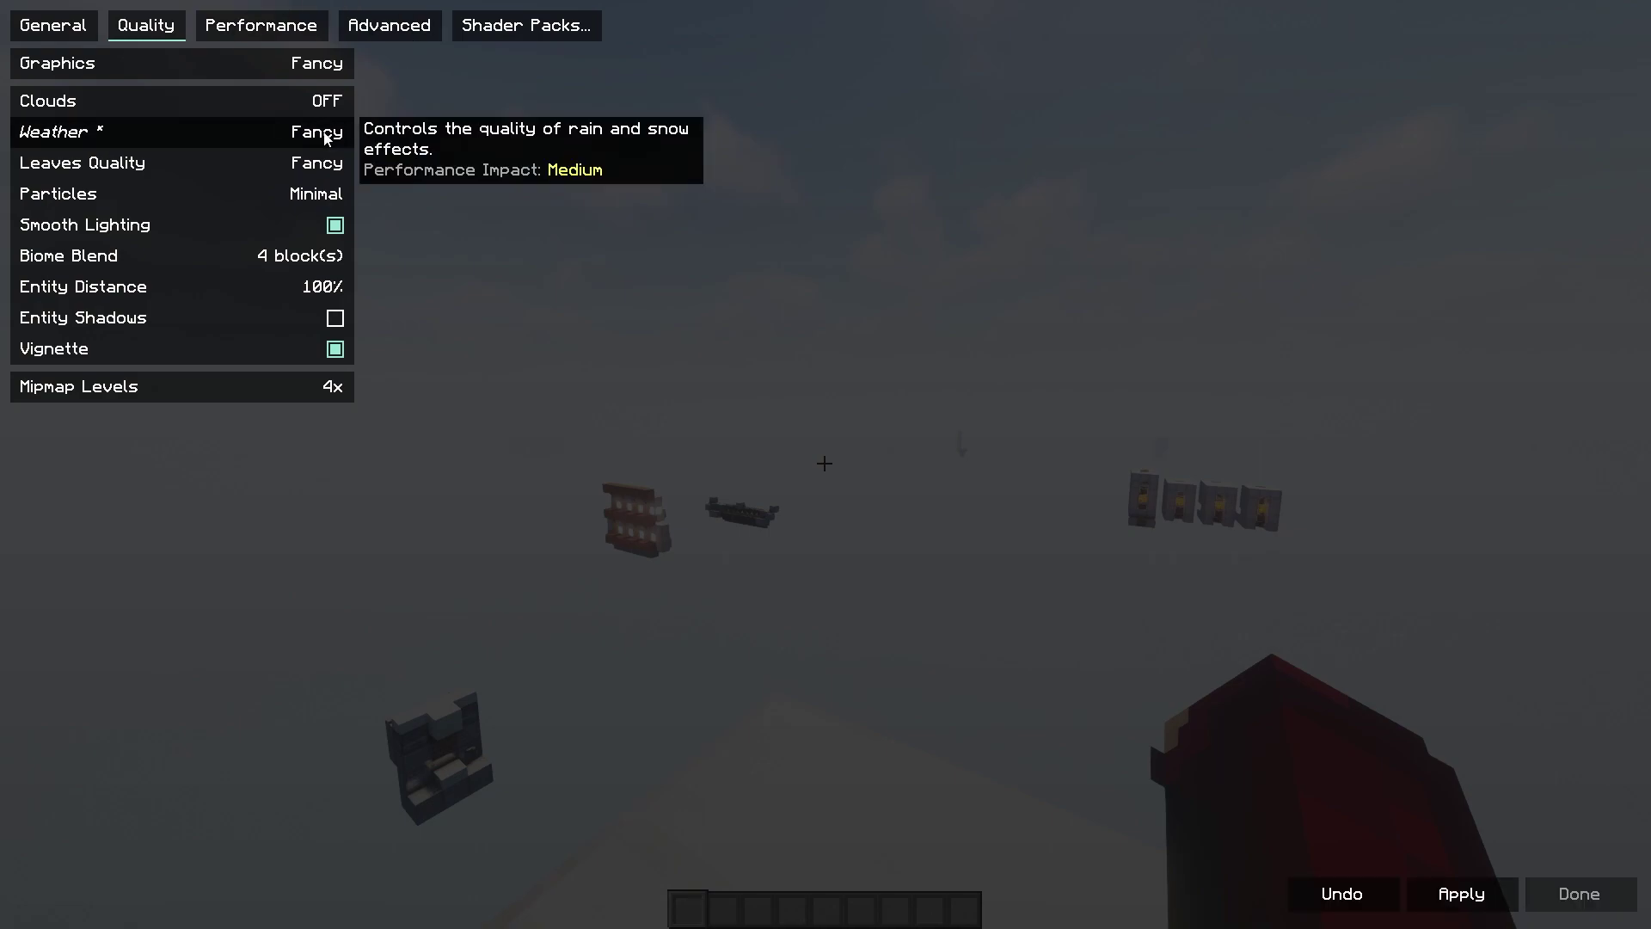
click(325, 135)
click(325, 135)
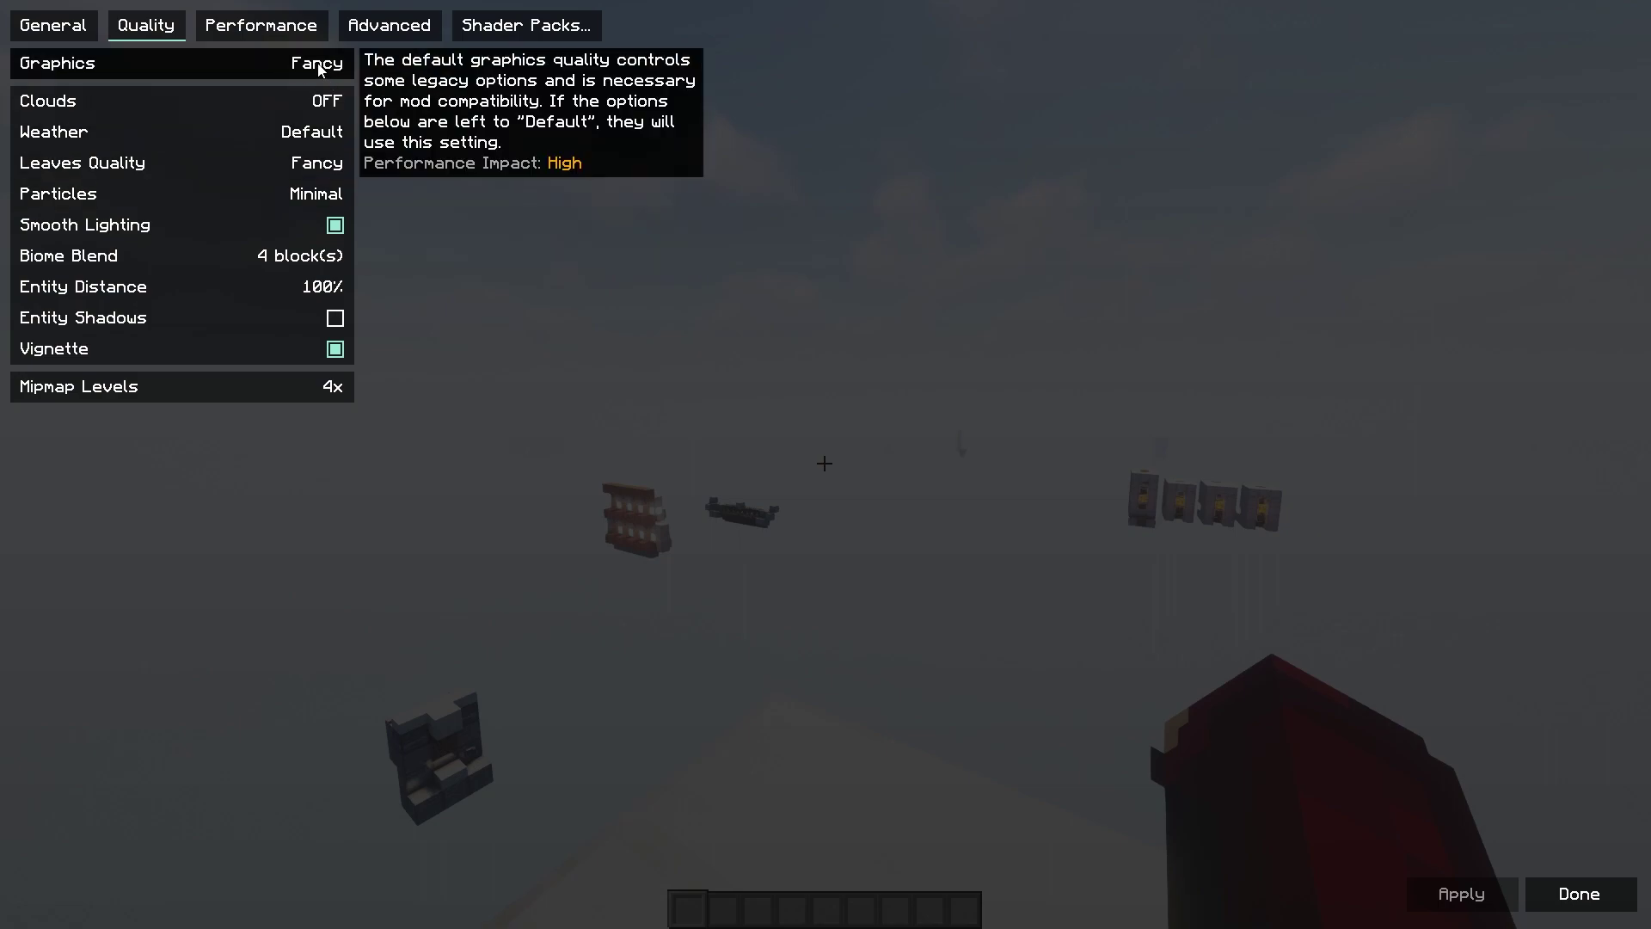
click(315, 25)
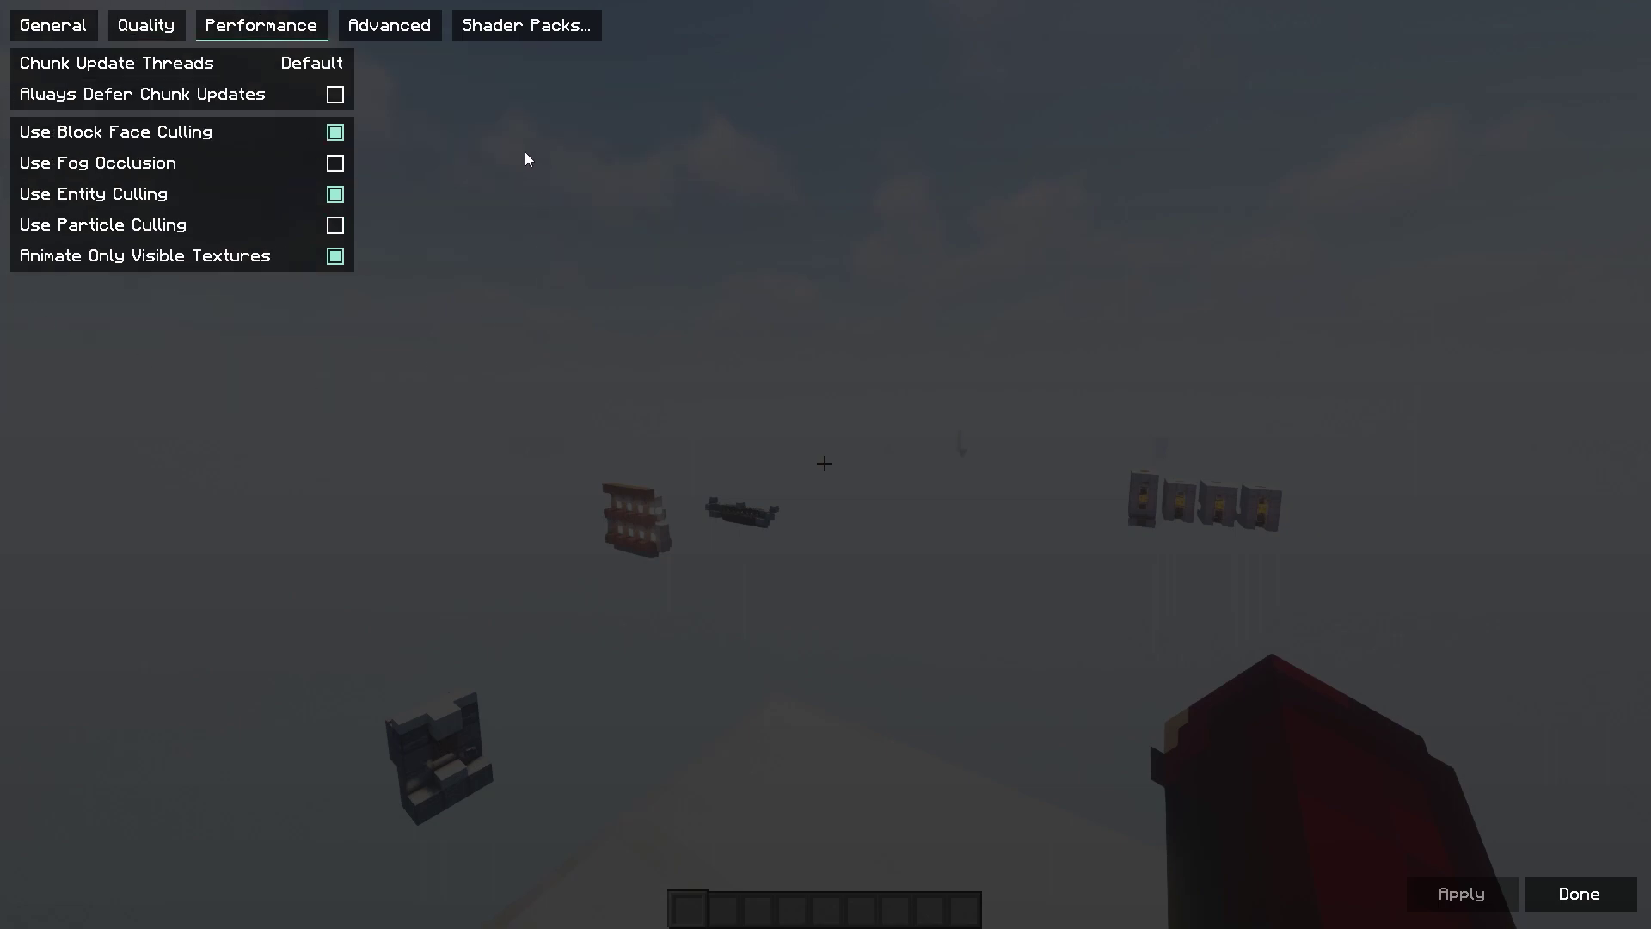
- Go to Advanced options and open Shader Packs showing ComplementaryShaders_v4.5.1.zip enabled
mouse_move(274, 226)
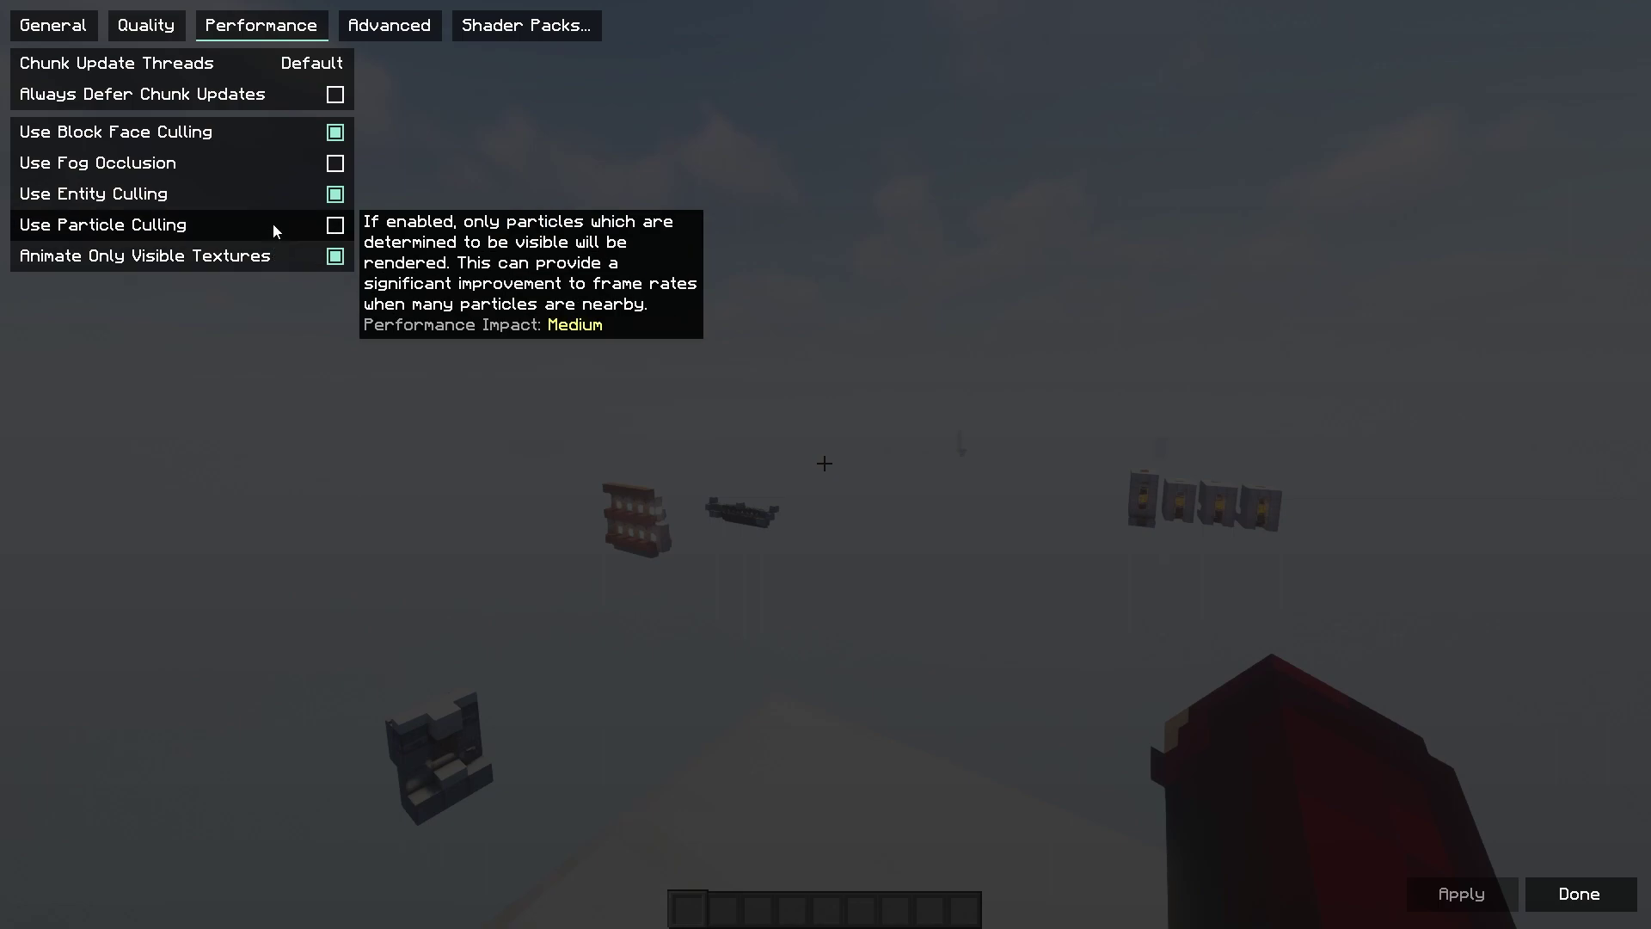
mouse_move(282, 168)
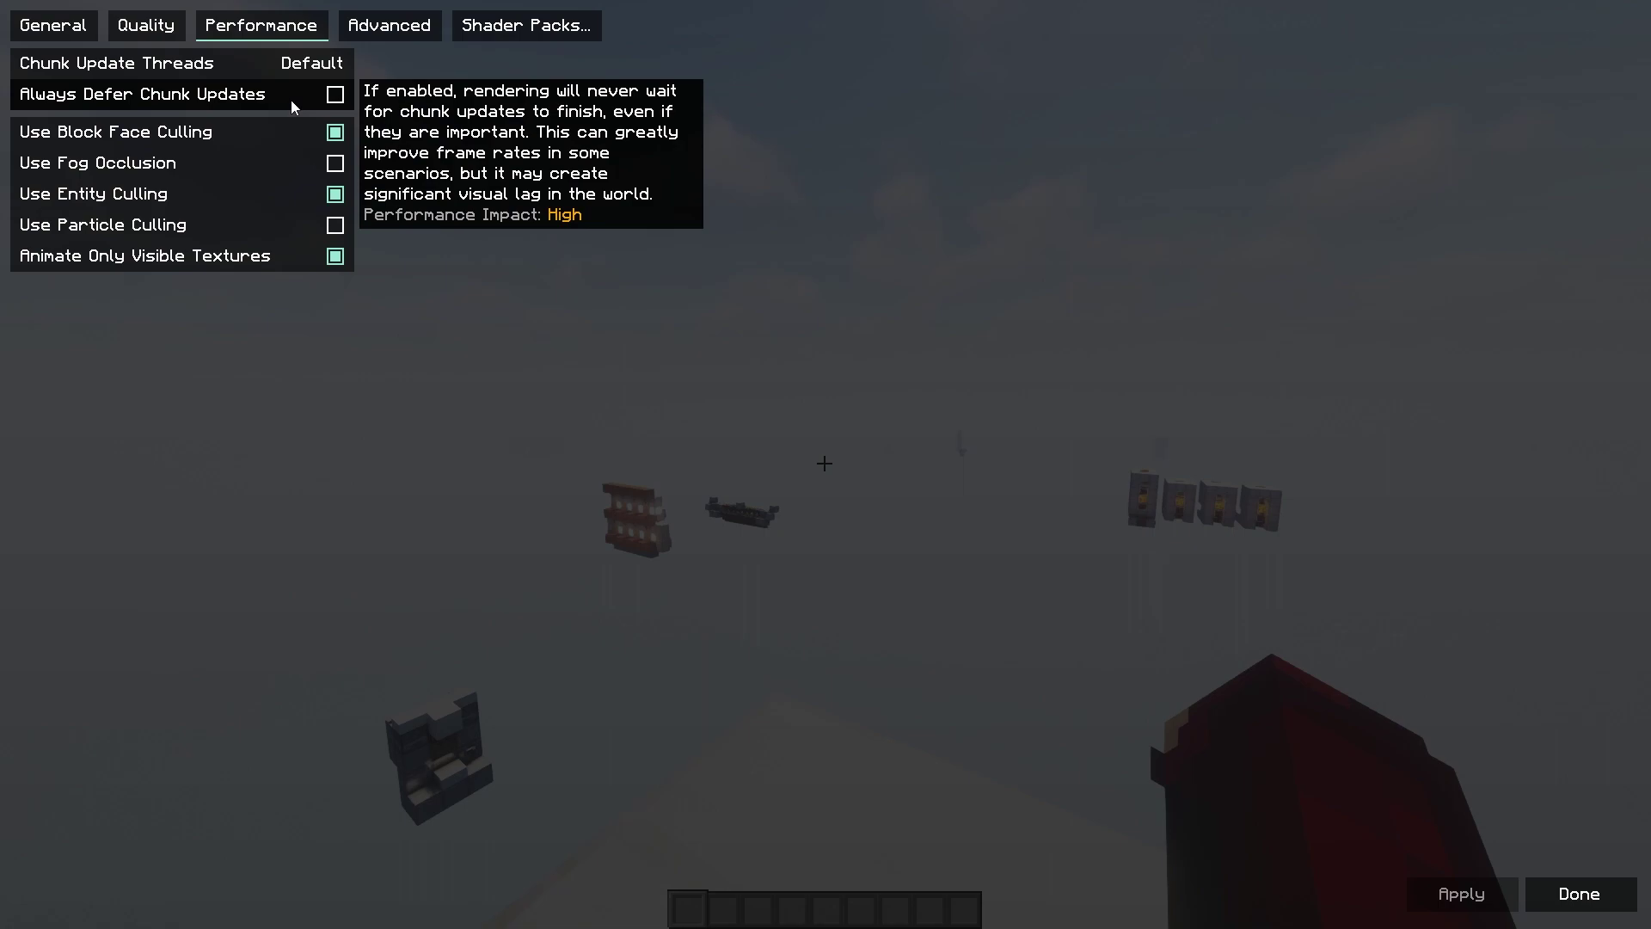
click(423, 36)
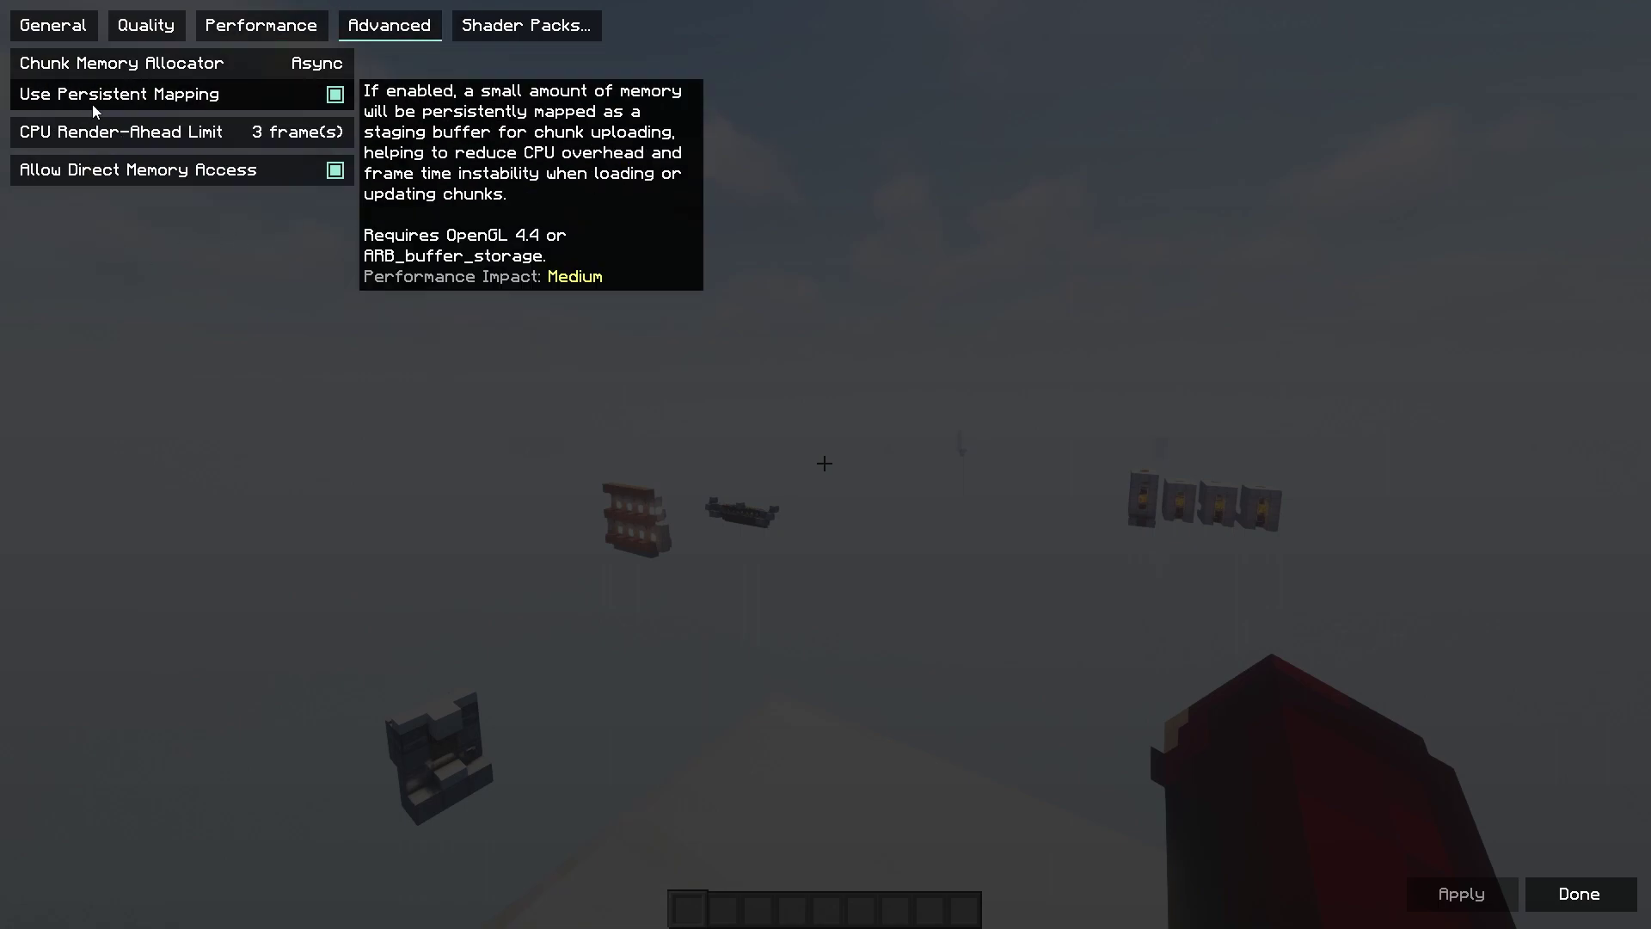
click(534, 27)
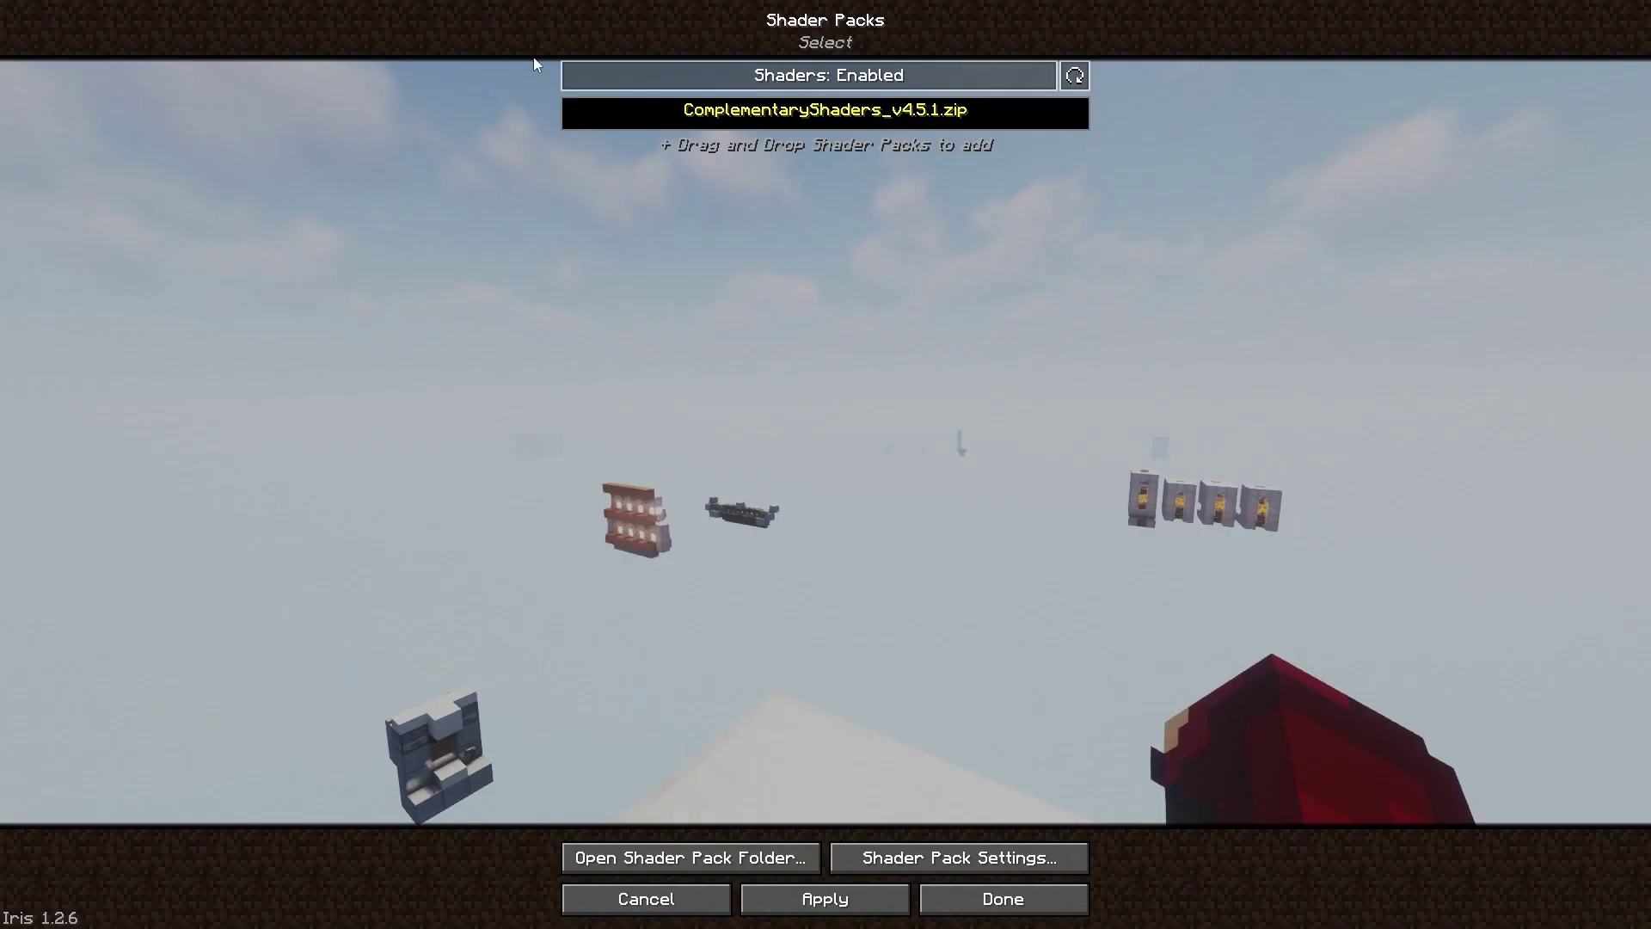